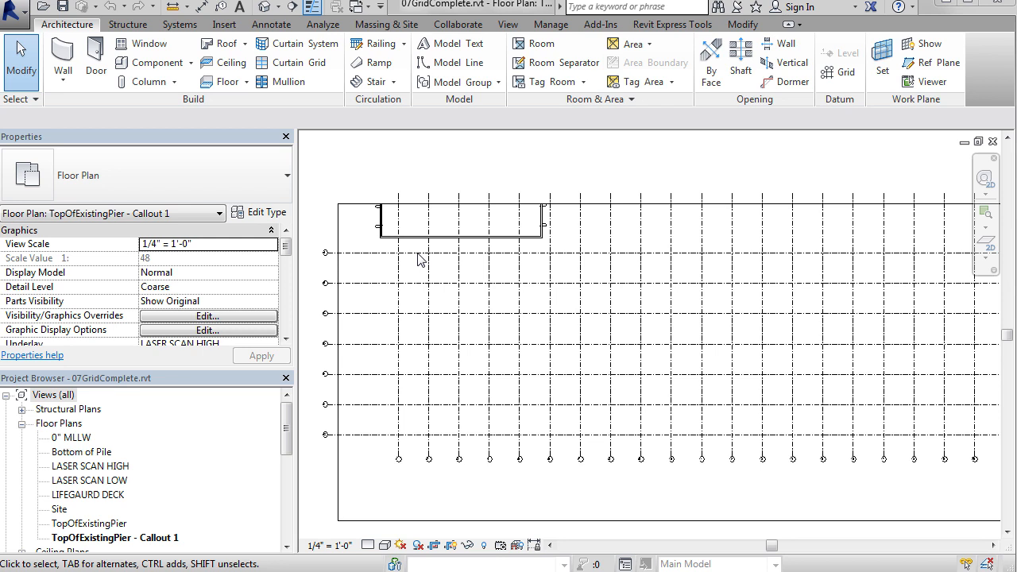
Step: Switch to the Octagonal_Pile family's Lower Ref. Level plan and temporarily hide the octagonal extrusion
click(354, 16)
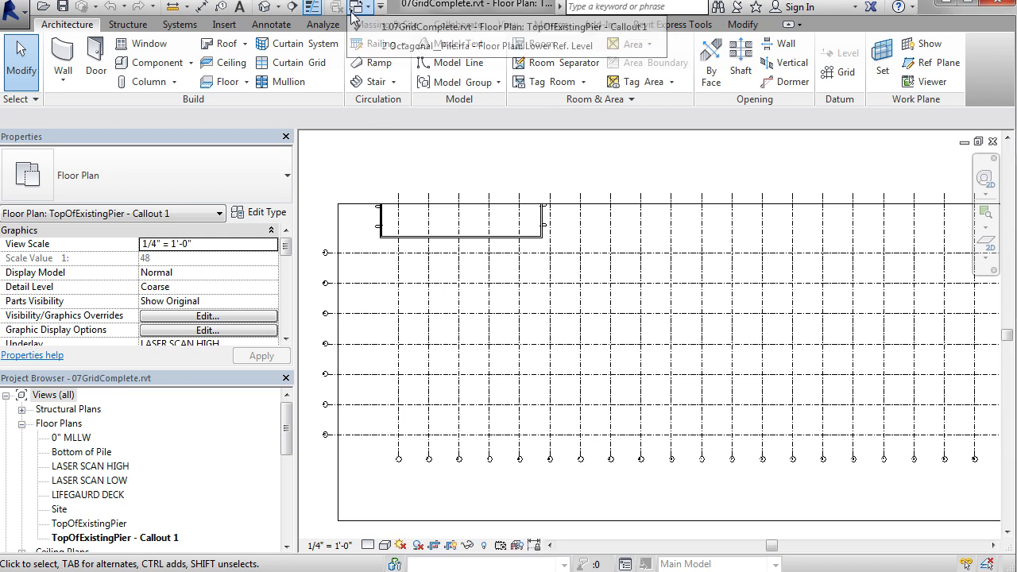
click(374, 45)
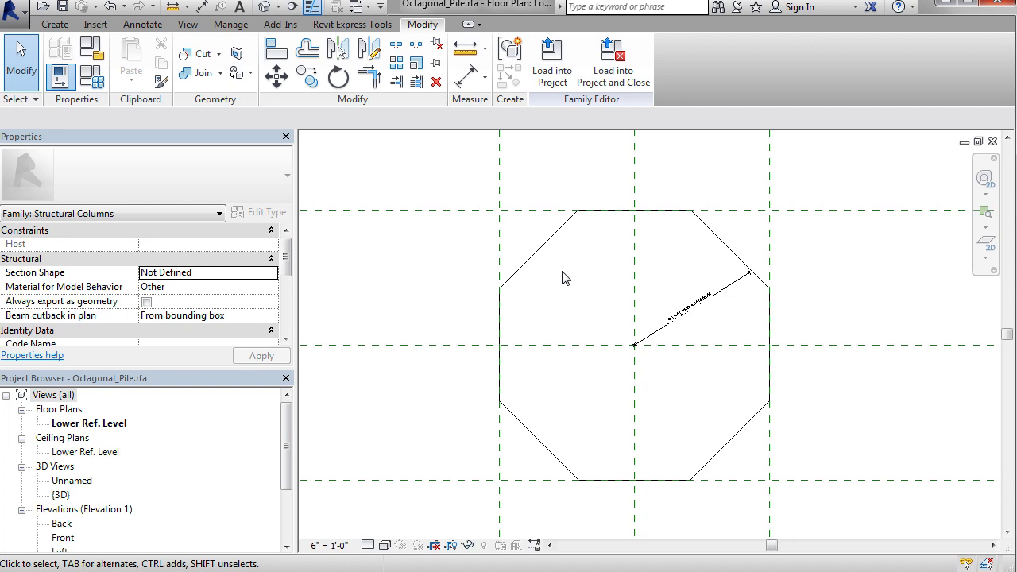
click(548, 254)
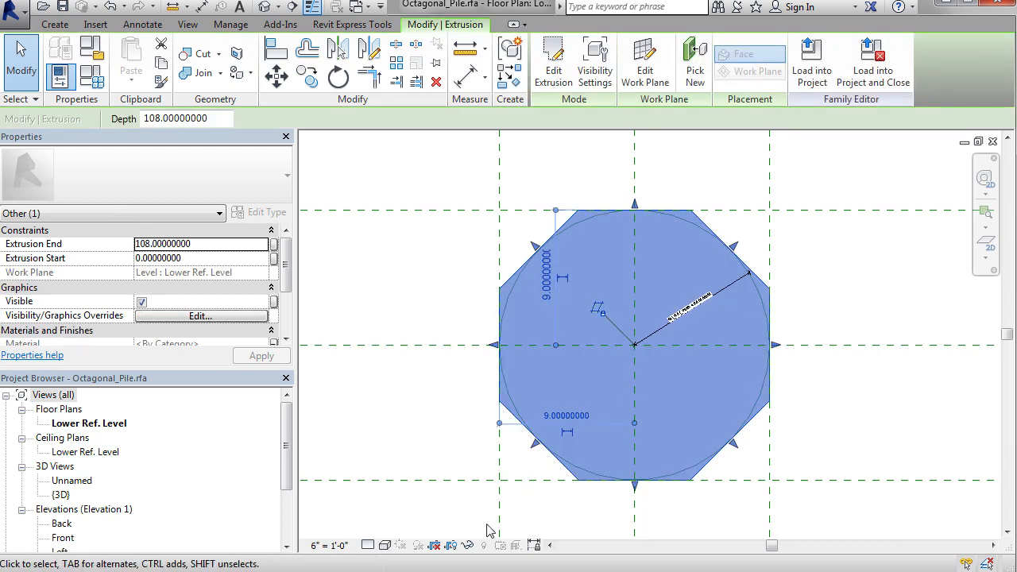
click(468, 546)
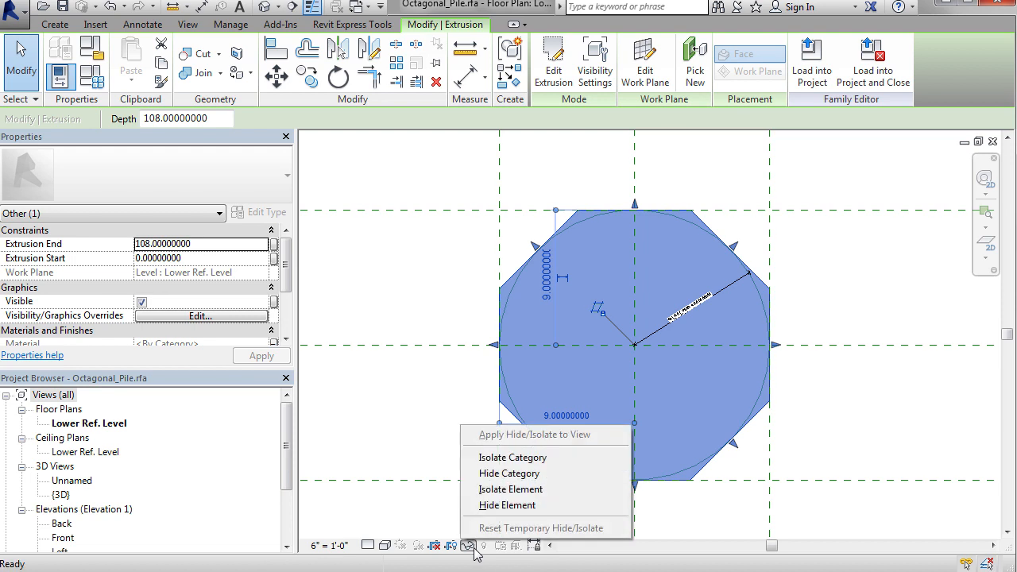
click(504, 506)
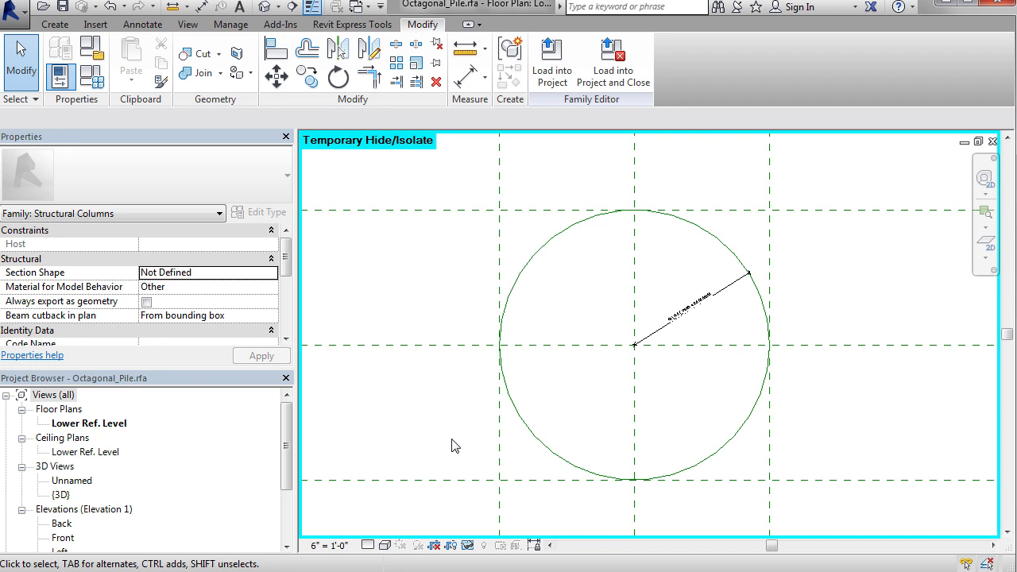
Step: Examine the Front reference plane, the equality dimension between the horizontal reference planes, and the labelled Depth dimension
click(456, 481)
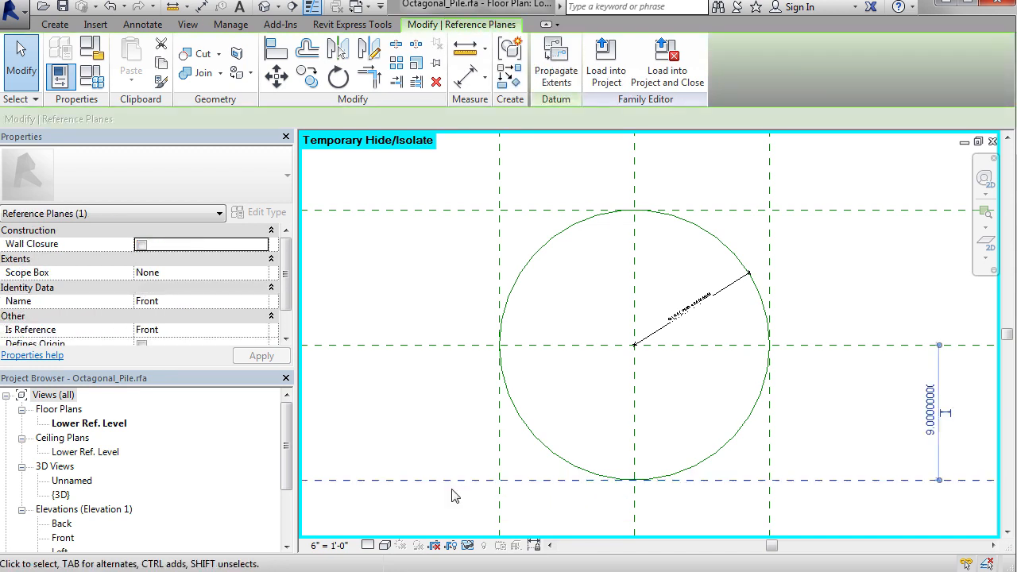
middle_drag(431, 419, 793, 429)
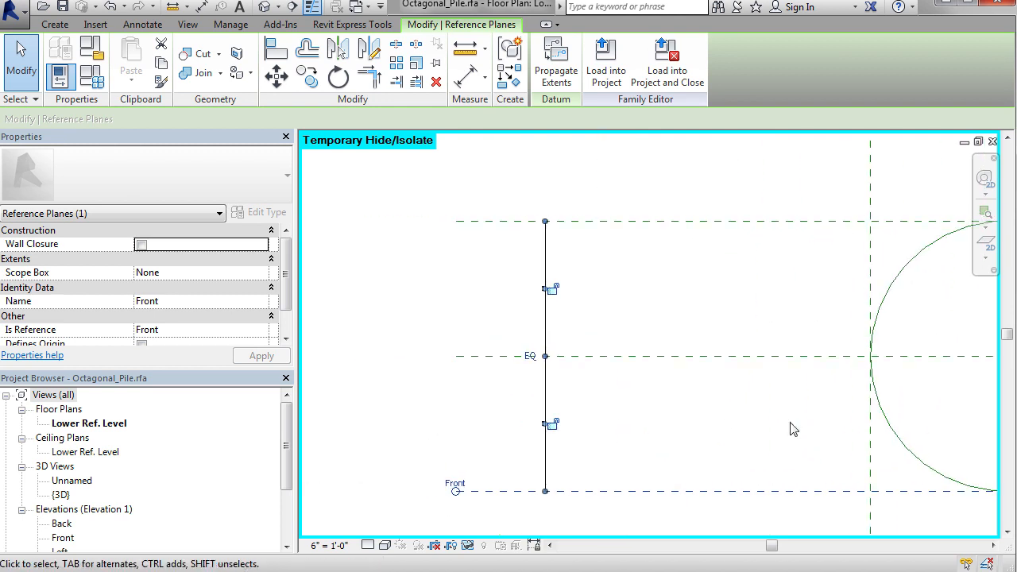
click(793, 429)
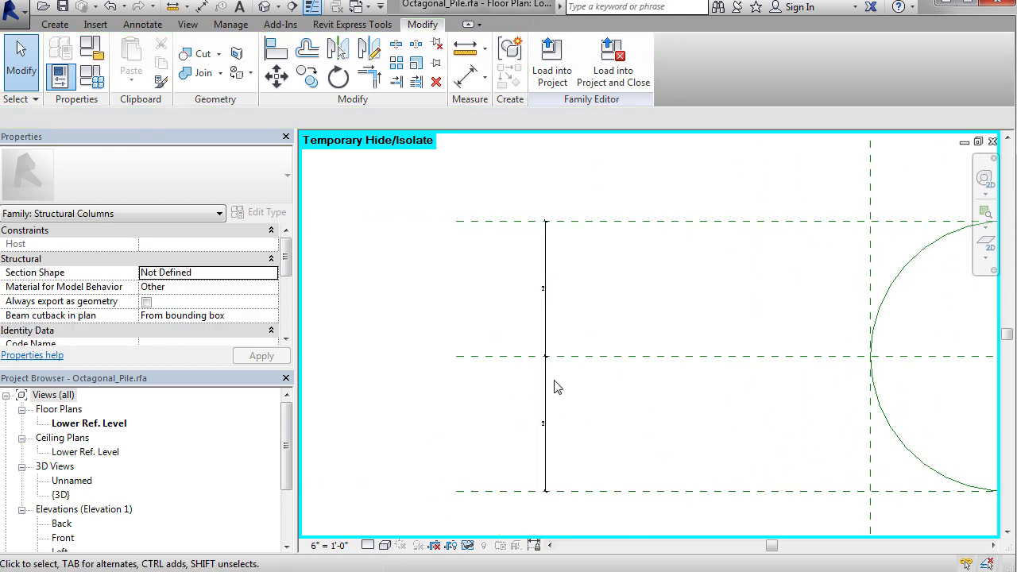
scroll(557, 387, up, 3)
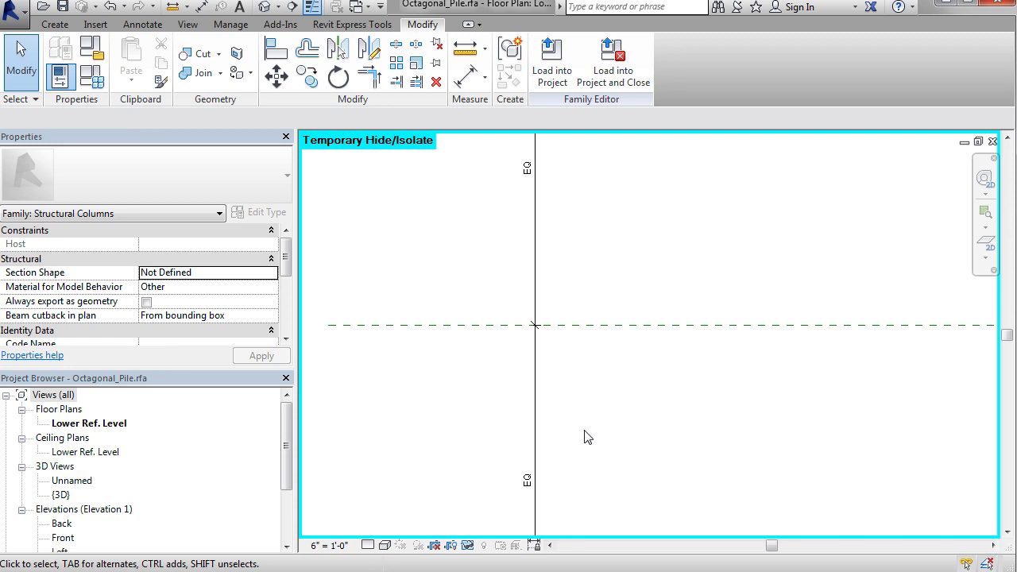
scroll(585, 432, down, 4)
middle_drag(828, 287, 543, 475)
scroll(620, 209, up, 3)
scroll(624, 217, down, 3)
middle_drag(890, 506, 672, 347)
scroll(671, 347, up, 3)
scroll(742, 366, up, 2)
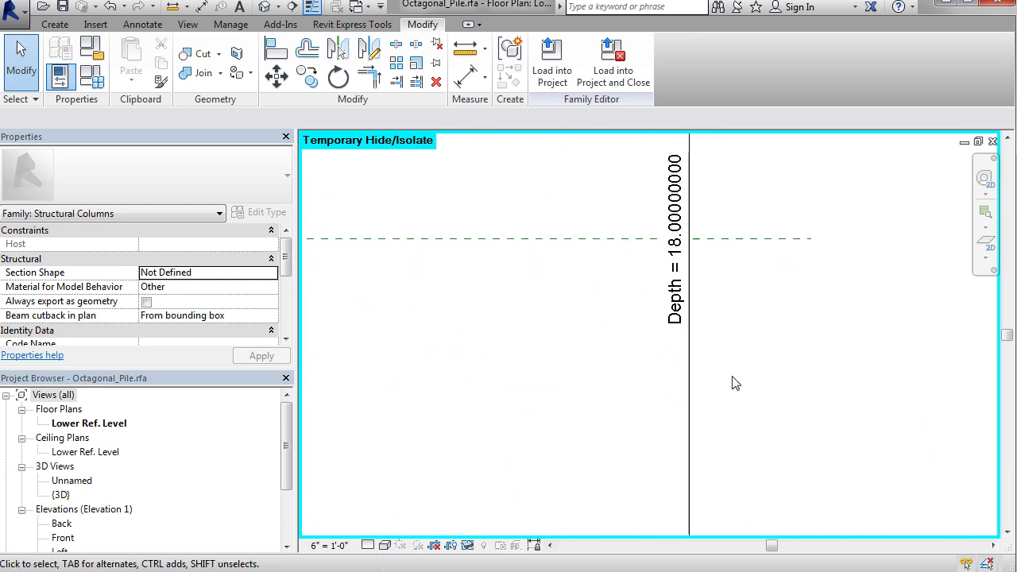
scroll(740, 381, down, 4)
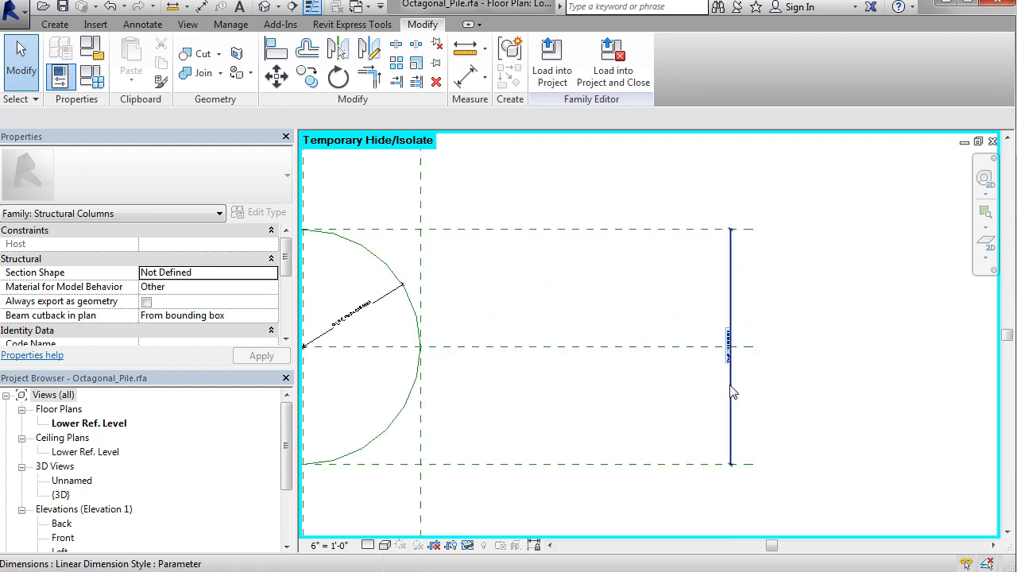
Step: Set the Depth dimension to 9 to test how the circle flexes, and undo the change
click(731, 390)
click(726, 374)
text(9)
key(Return)
middle_drag(518, 386, 714, 379)
key(ctrl+z)
Step: Set the Col_Width dimension to 9 to test the horizontal flex, and undo the change
middle_drag(594, 430, 861, 263)
middle_drag(802, 391, 802, 248)
scroll(629, 323, up, 5)
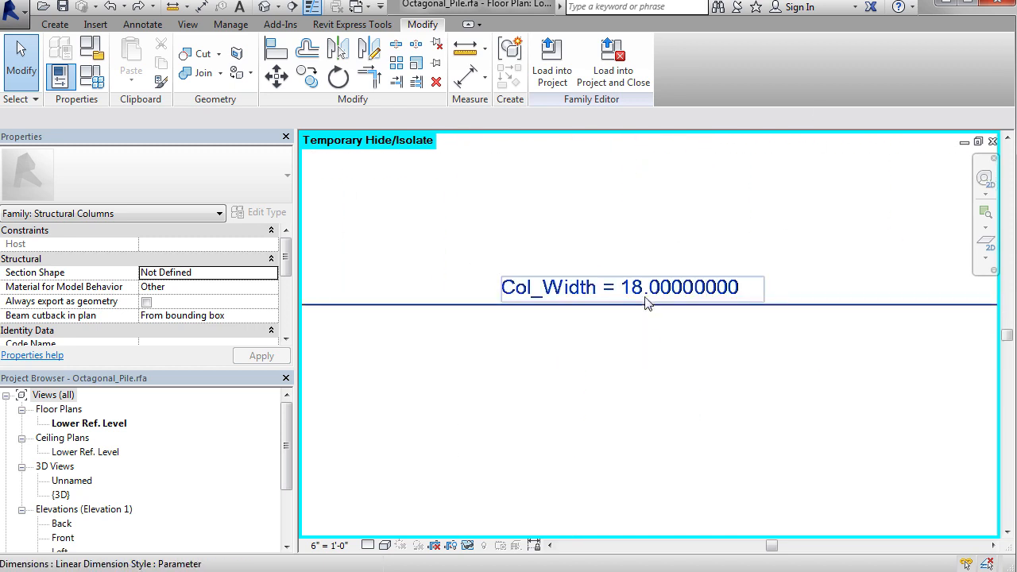
click(650, 297)
click(651, 301)
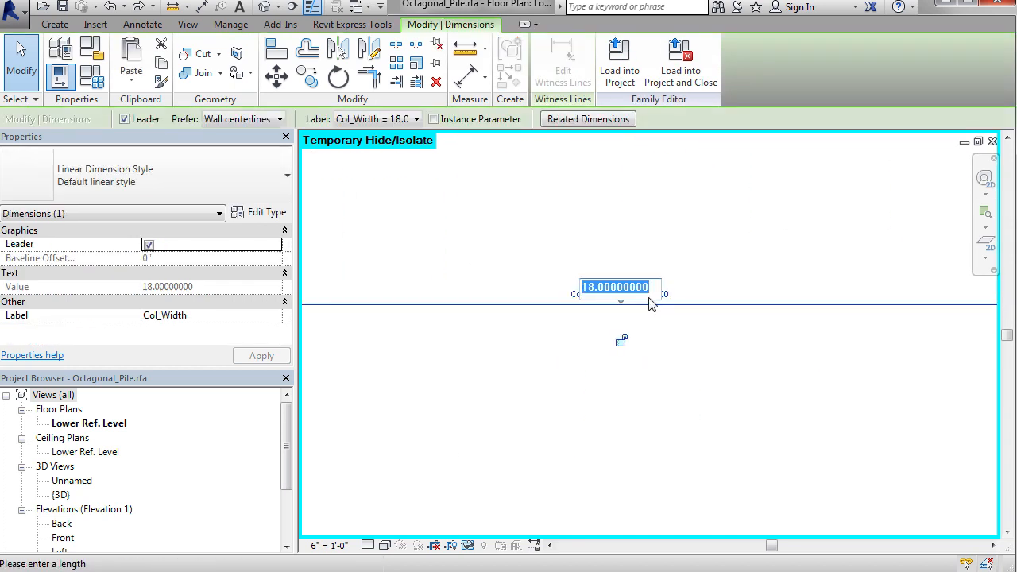
text(9)
key(Return)
scroll(651, 322, down, 3)
middle_drag(653, 322, 604, 475)
scroll(604, 476, down, 3)
key(ctrl+z)
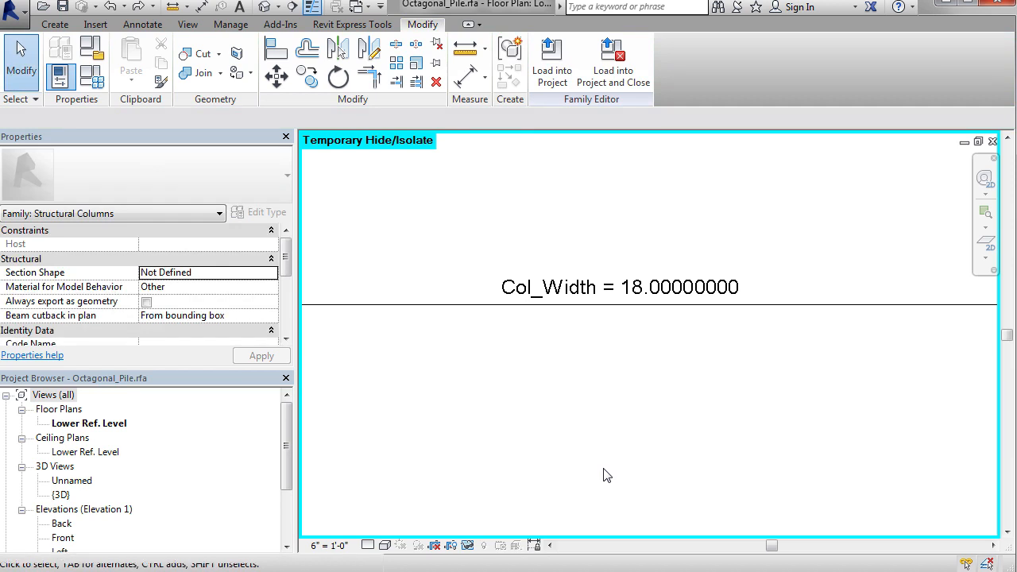
scroll(604, 474, down, 5)
scroll(671, 345, up, 2)
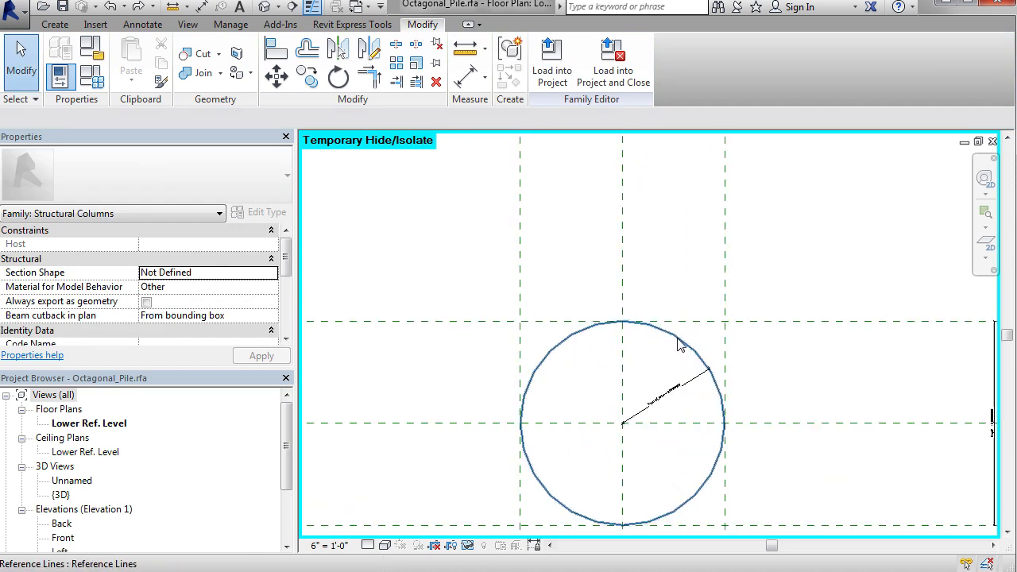
scroll(680, 343, up, 3)
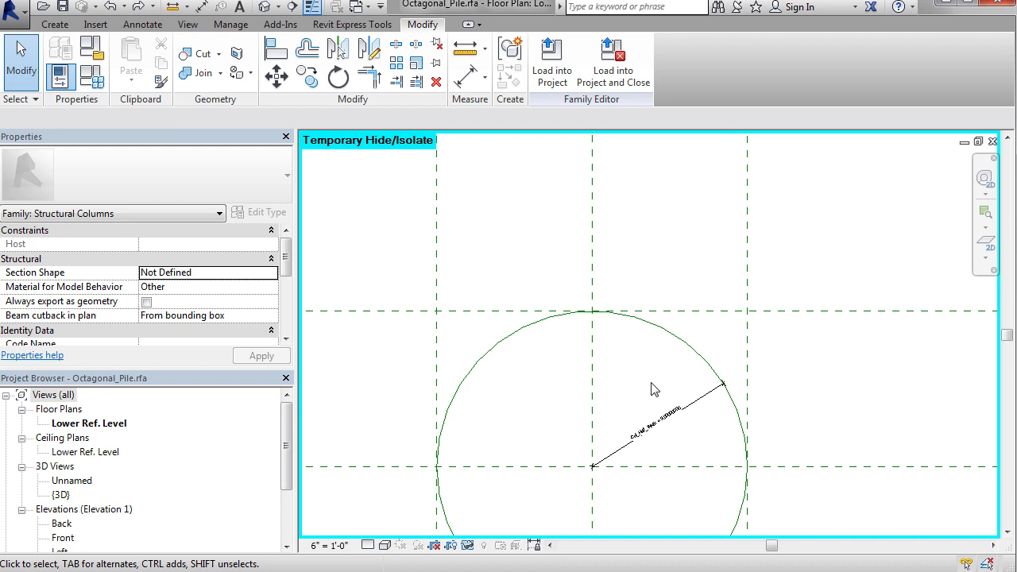
click(56, 25)
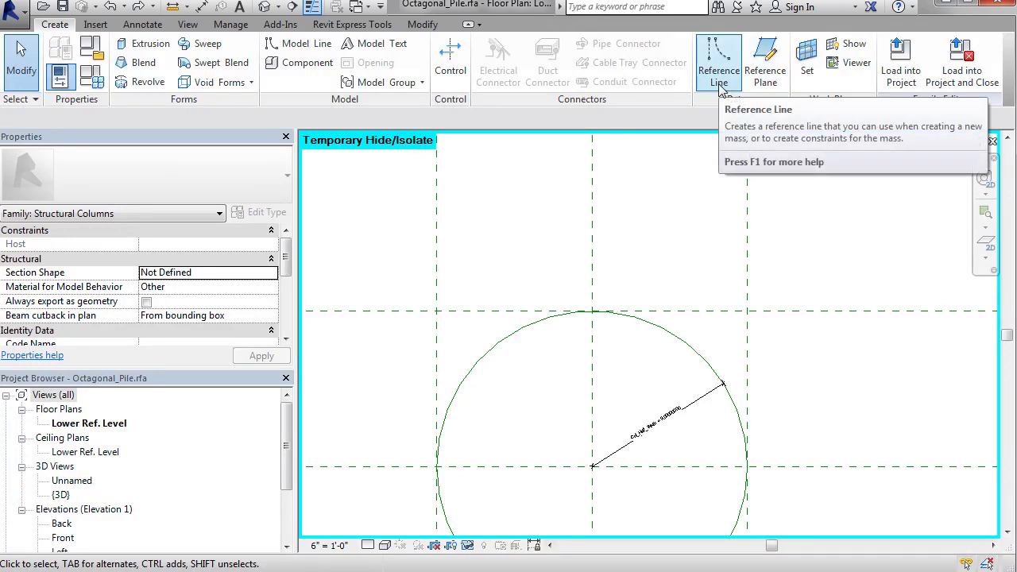
click(765, 79)
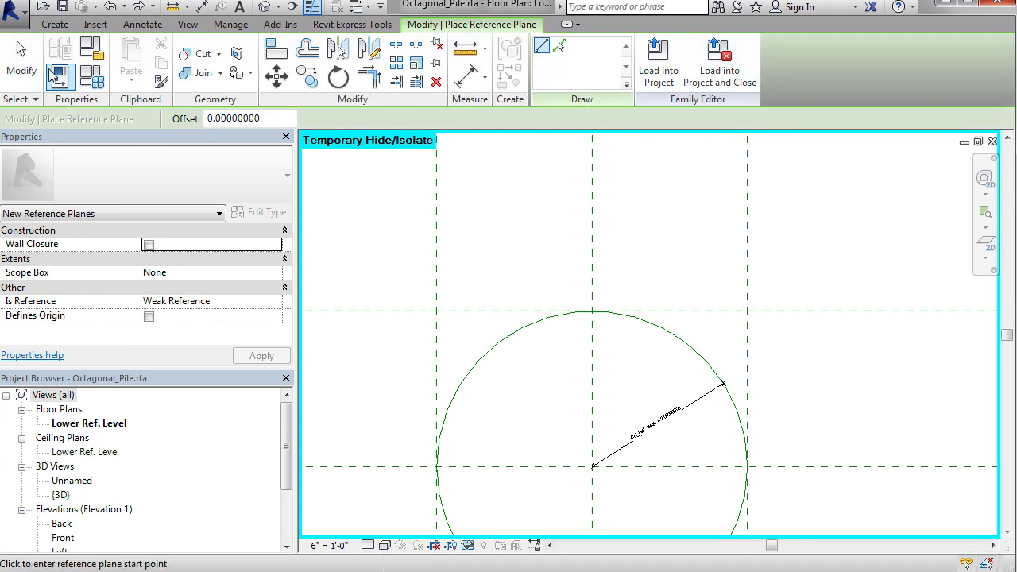
key(Escape)
Step: Try drawing a reference-line circle from the intersection of the centre reference planes out to the Front plane, with a radius of 9
click(55, 25)
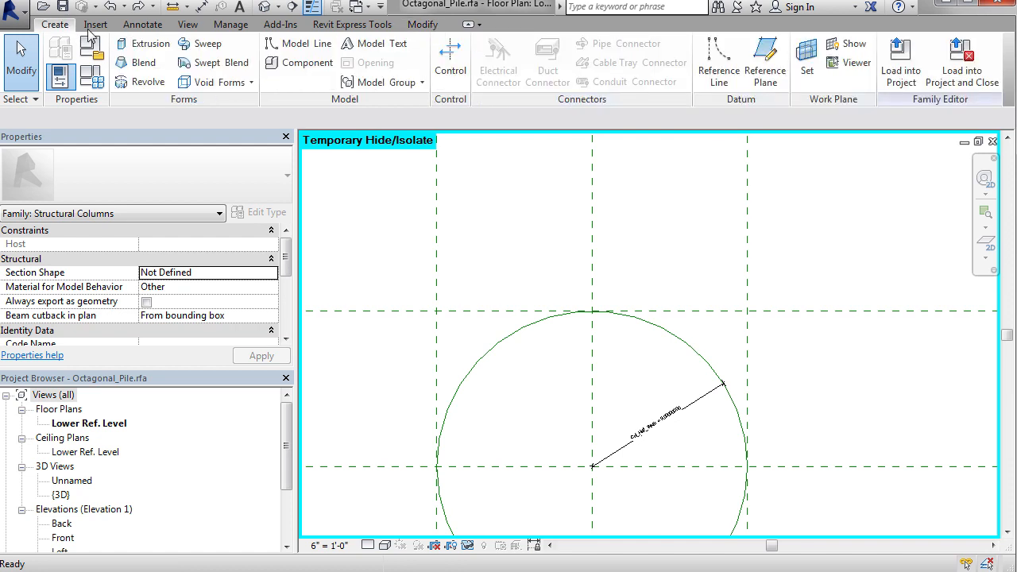
click(719, 59)
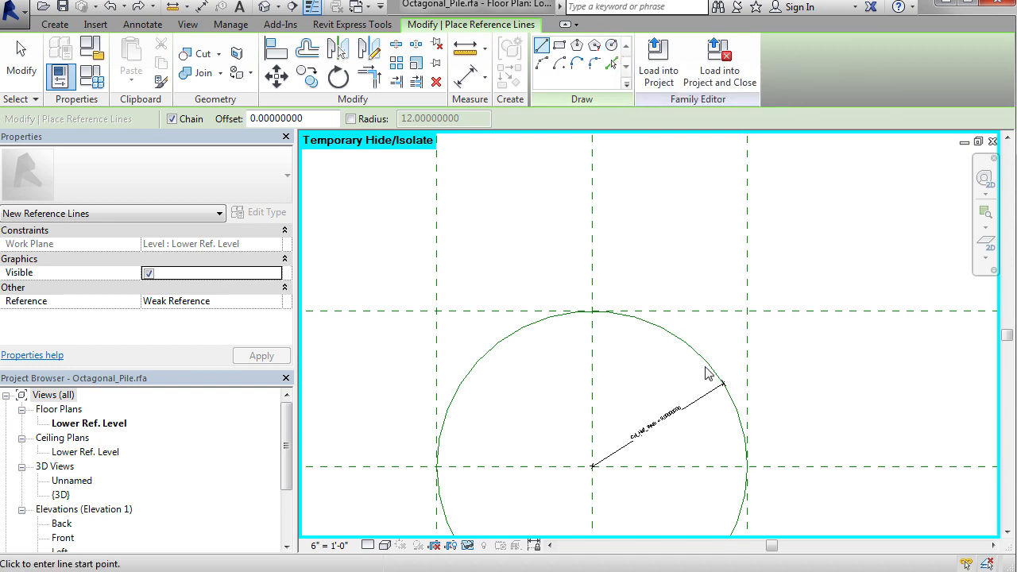
middle_drag(709, 374, 715, 226)
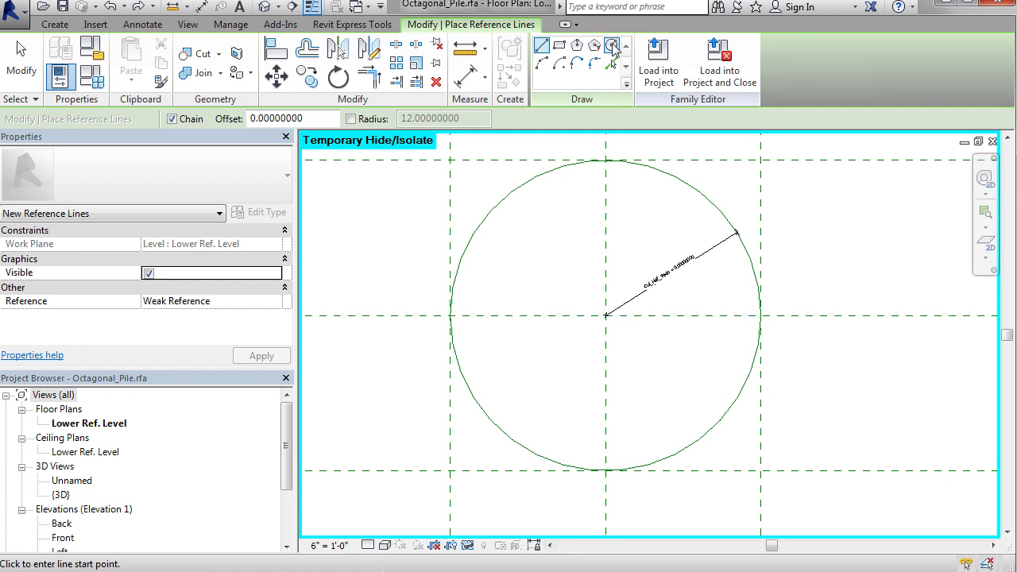
click(612, 46)
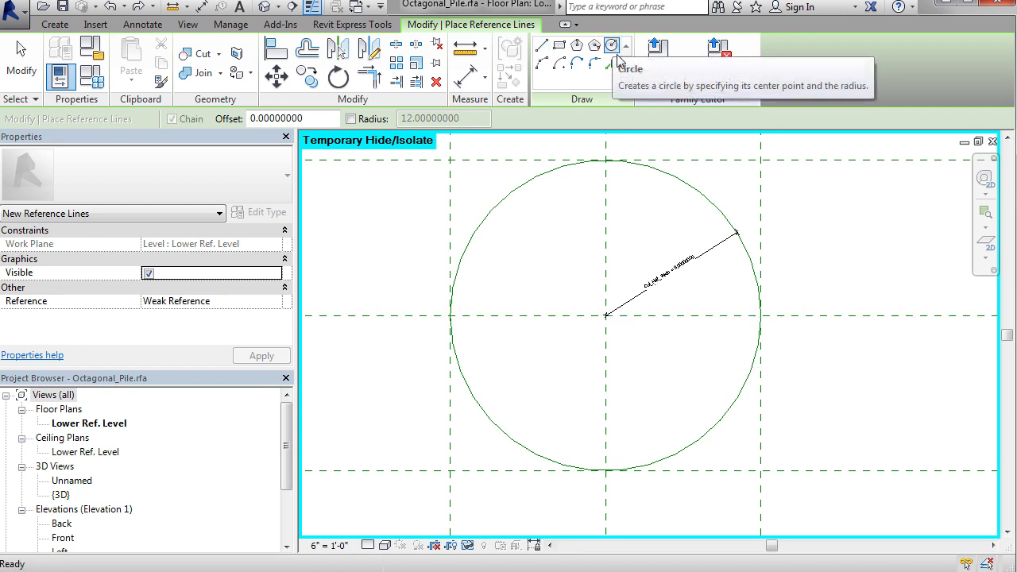
click(605, 316)
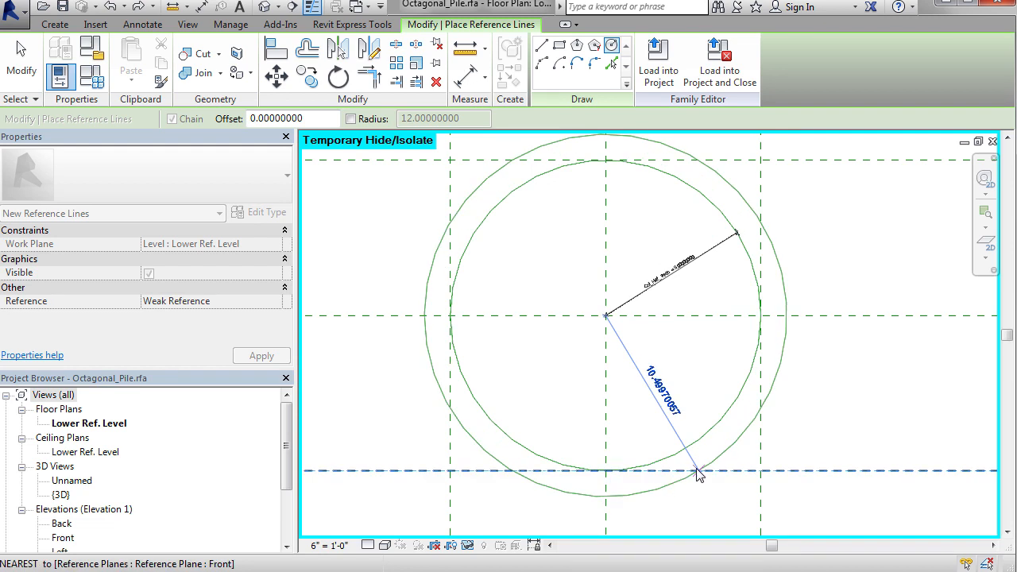
click(605, 471)
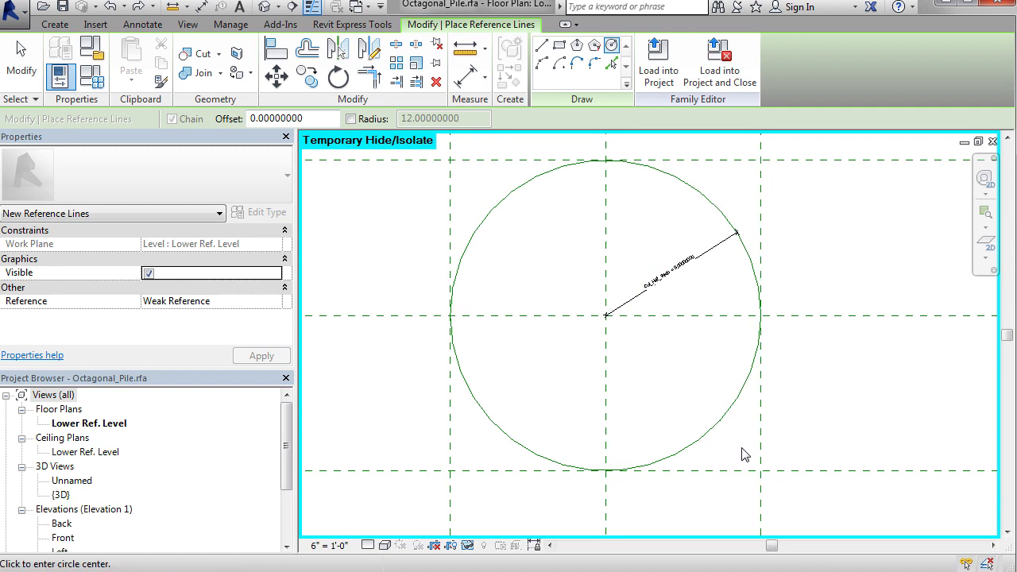
key(Escape)
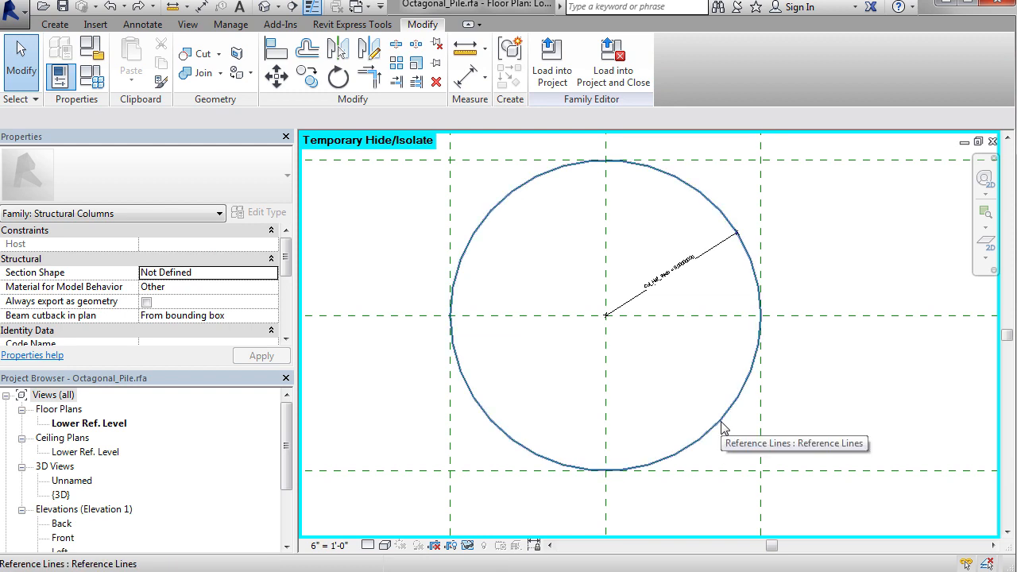
Step: Place a radial dimension on the reference-line circle, in its lower-right quadrant
click(721, 427)
click(806, 418)
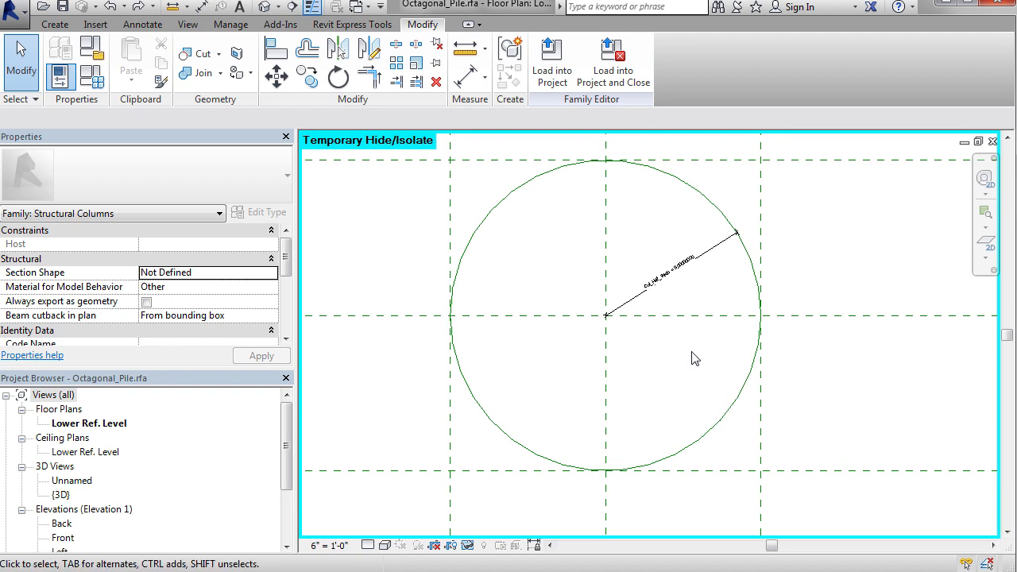
click(466, 76)
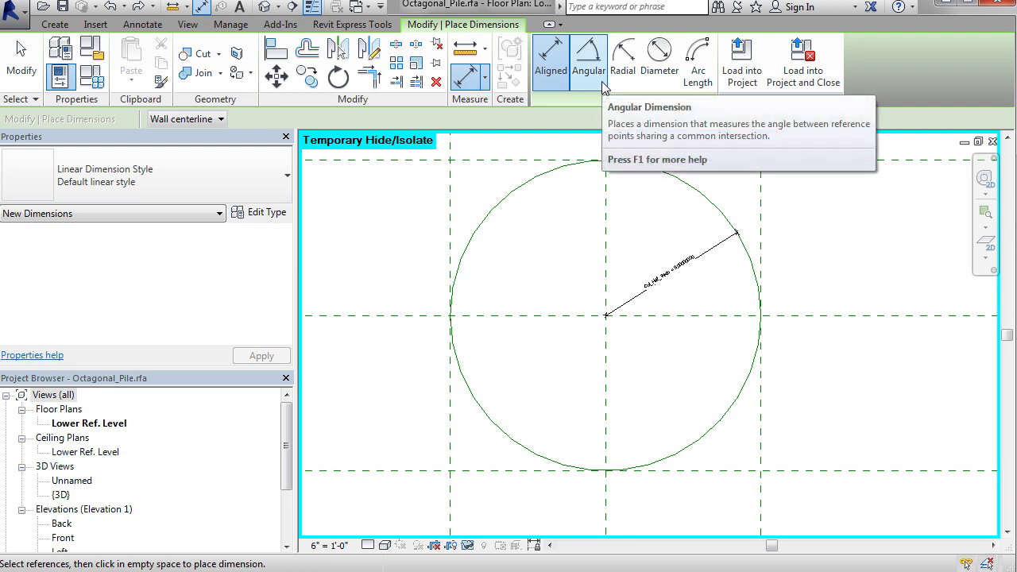
click(623, 57)
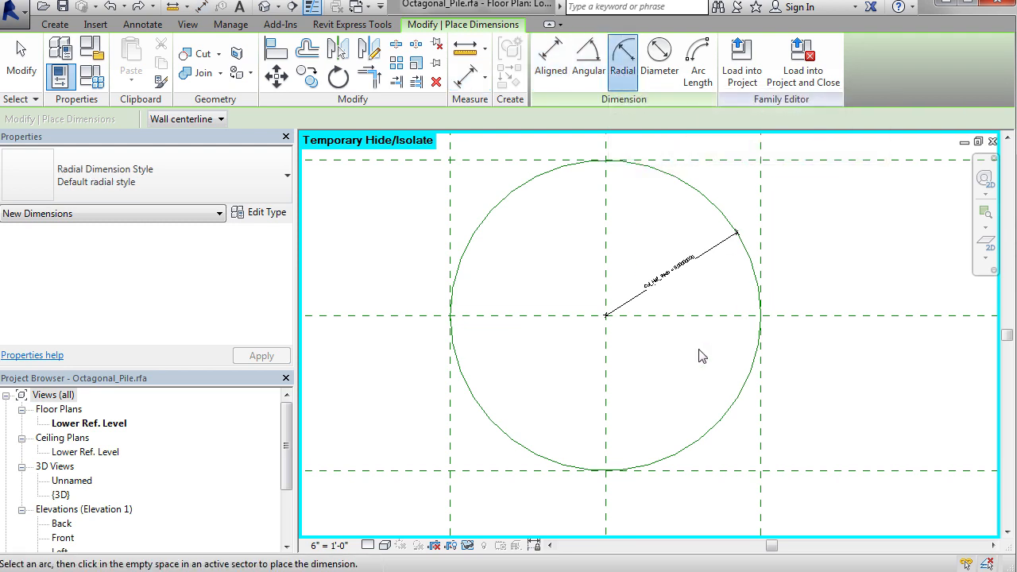
click(740, 403)
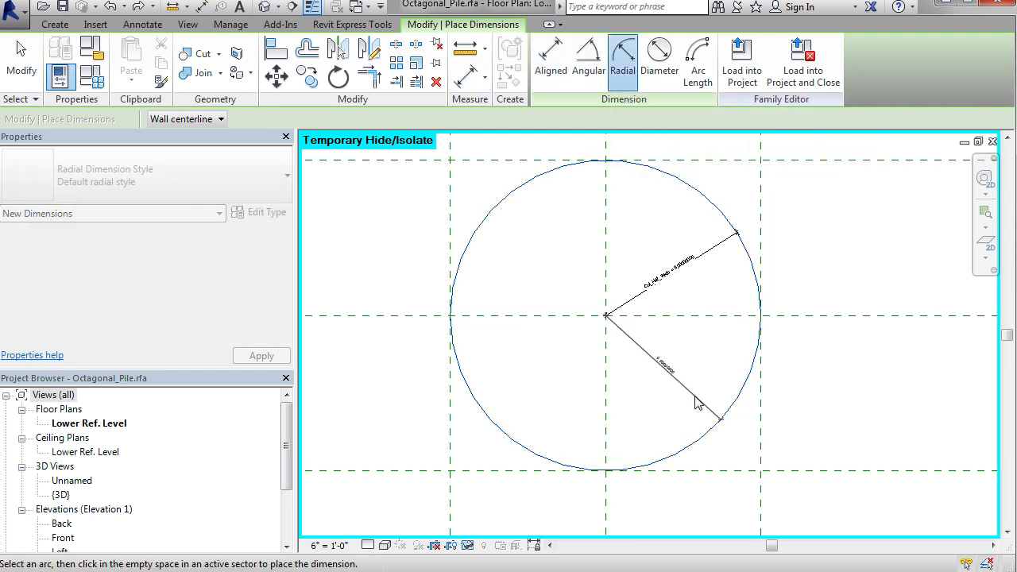
click(697, 402)
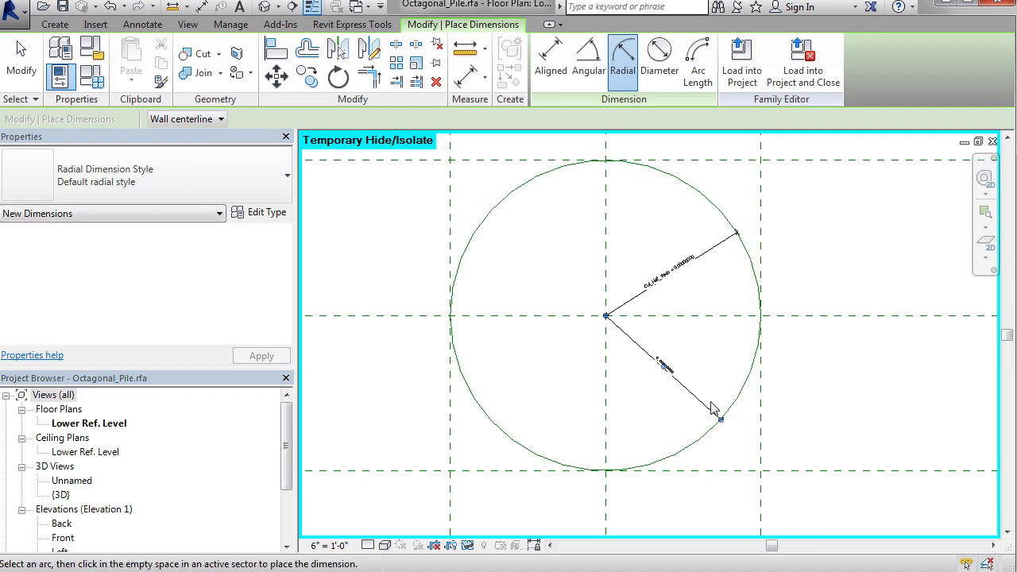
key(Escape)
key(Escape)
Step: Remove the new radial dimension and inspect the Col_Half_Width label on the existing one
scroll(681, 362, up, 4)
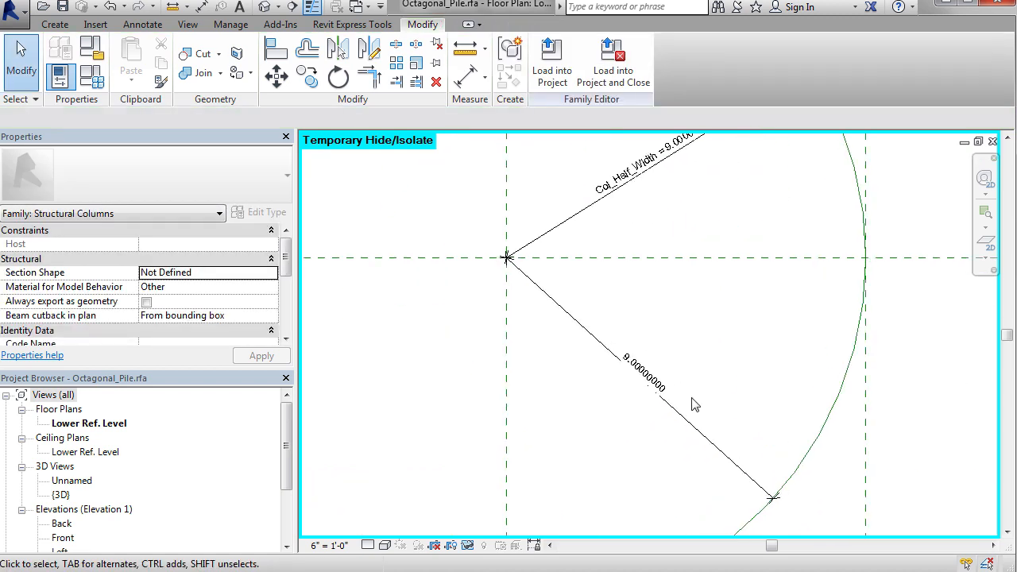
middle_drag(648, 437, 660, 410)
middle_drag(704, 230, 663, 354)
click(589, 483)
key(Escape)
scroll(618, 294, up, 2)
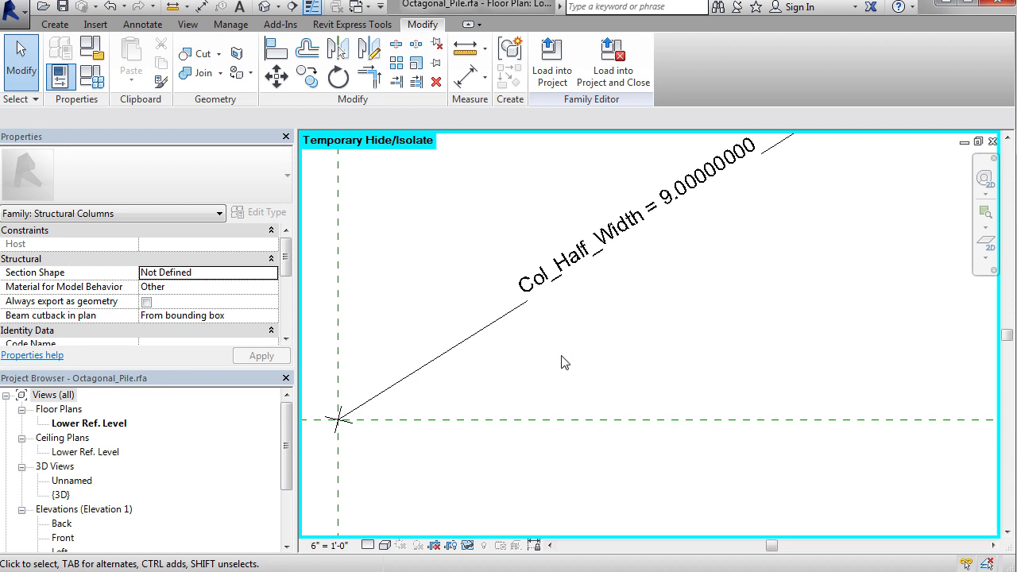
Step: Reset the temporary hide/isolate so the octagonal extrusion is displayed again
scroll(566, 357, down, 2)
middle_drag(554, 390, 646, 325)
scroll(648, 325, down, 3)
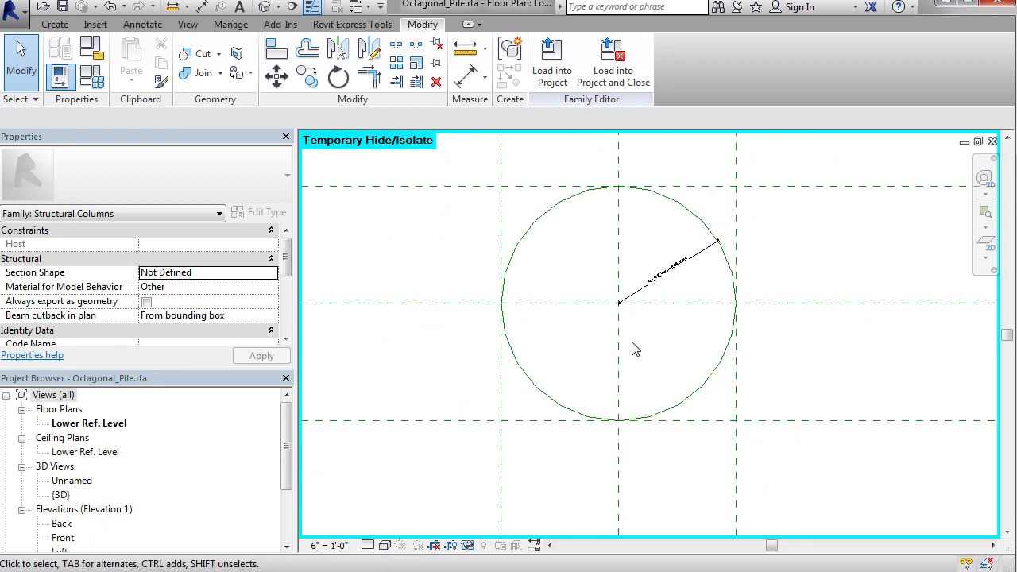
click(469, 546)
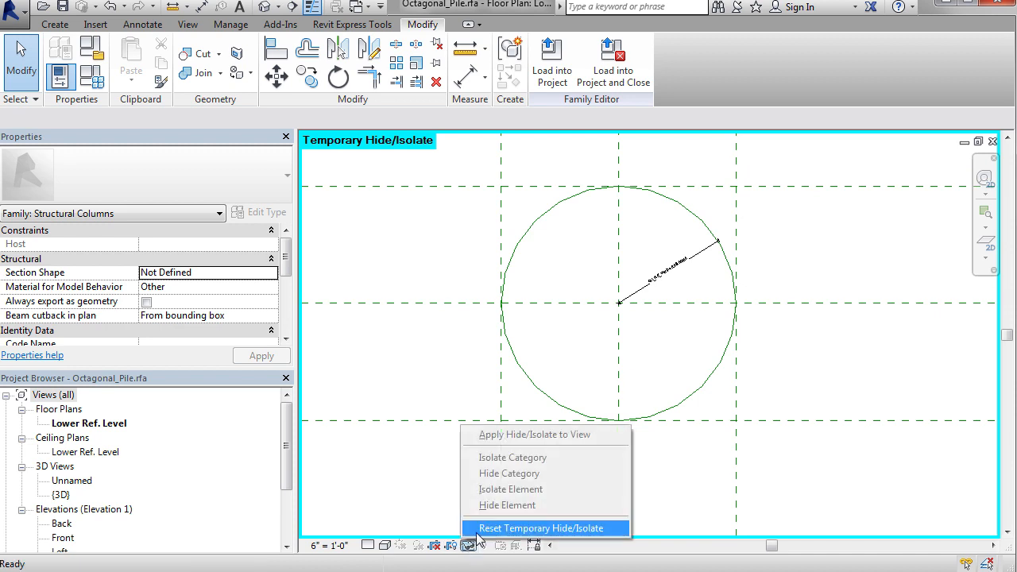
click(485, 527)
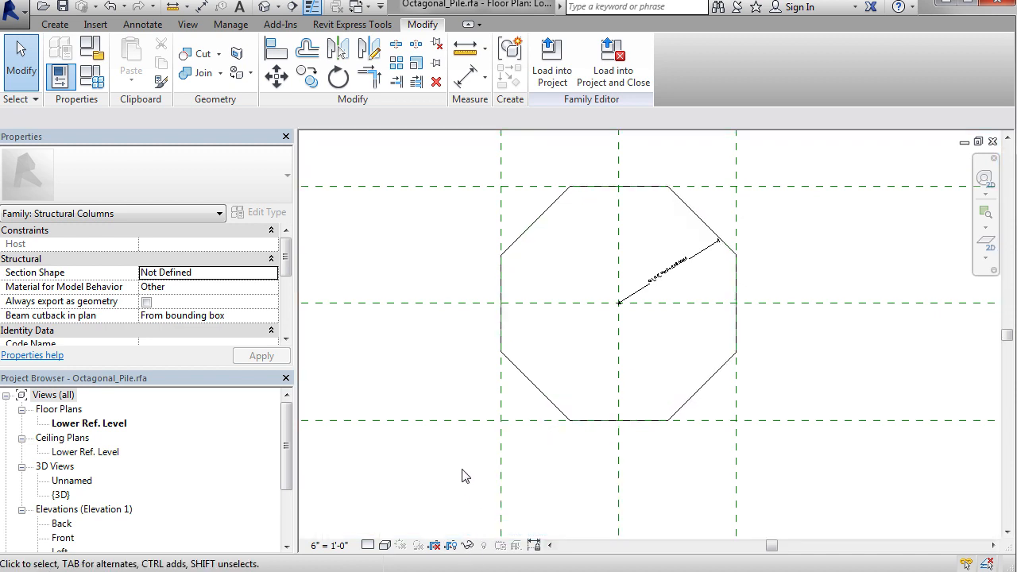
Step: Open the octagonal extrusion's sketch for editing to show its sketch dimensions
click(547, 401)
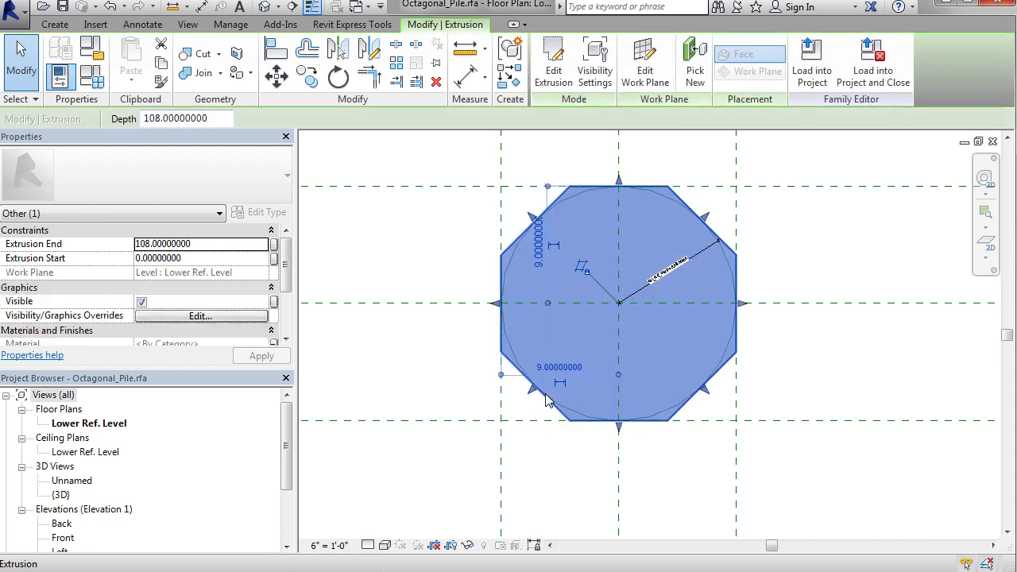
click(556, 76)
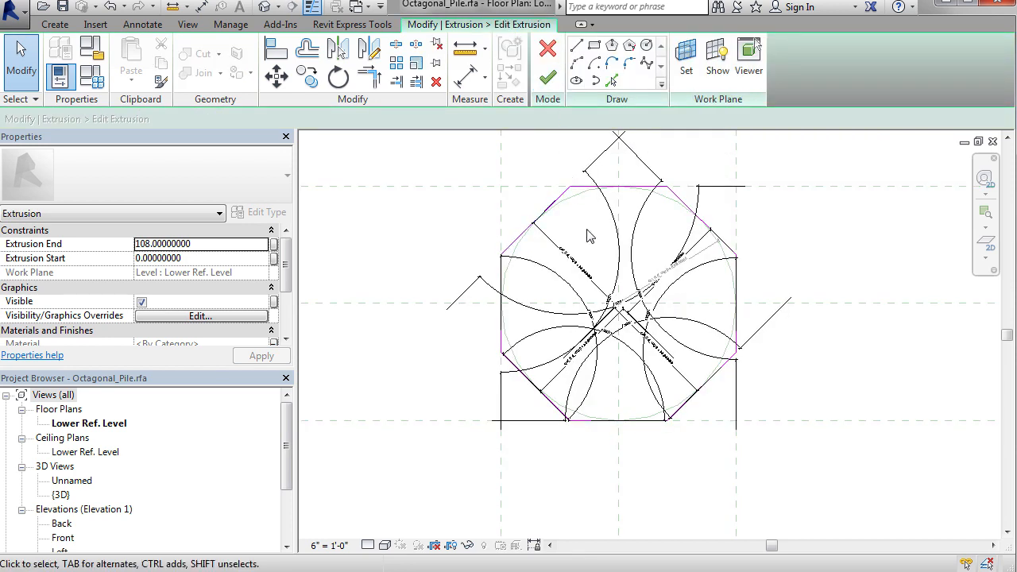
scroll(620, 265, up, 3)
scroll(624, 268, down, 2)
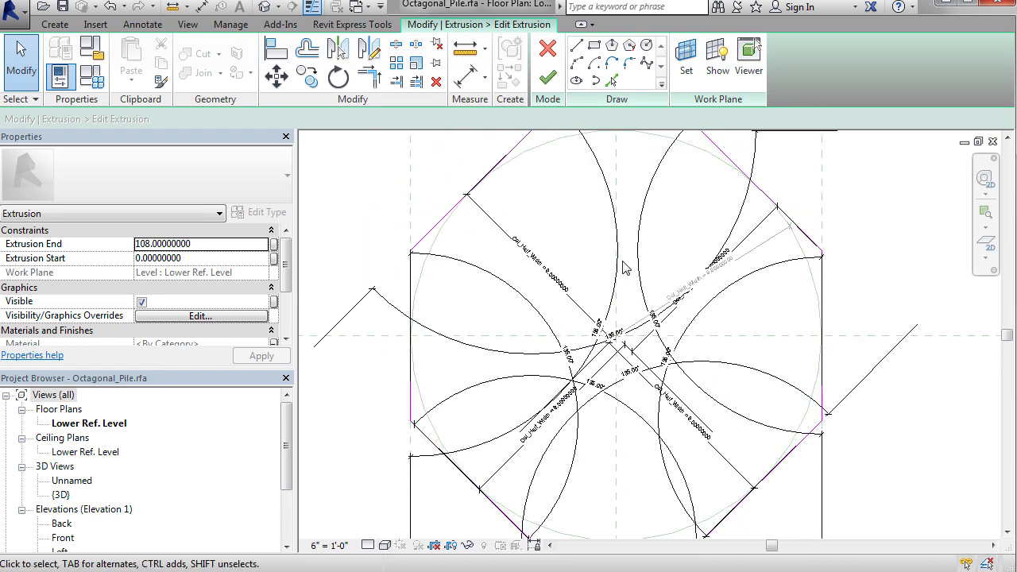
middle_drag(624, 268, 634, 298)
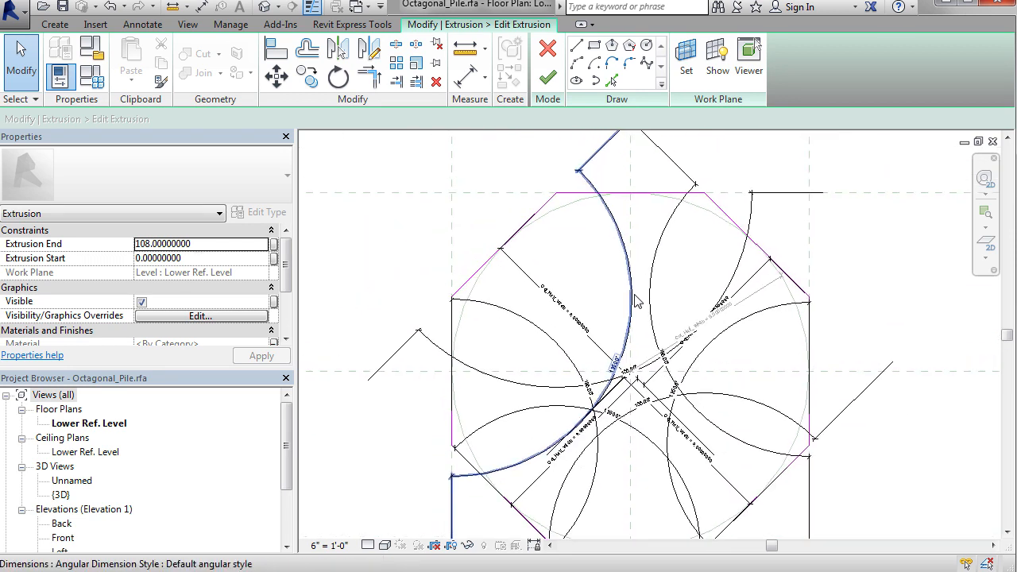
Step: Pull the angular dimension arcs at the left-hand and upper corners in close to their octagon corners
click(633, 298)
drag(636, 330, 505, 317)
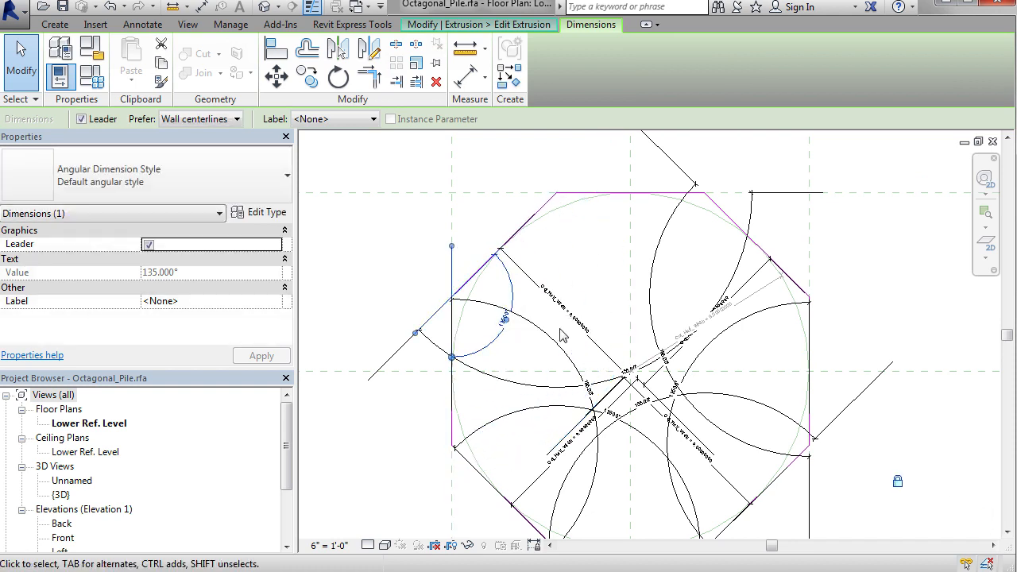
click(561, 350)
mouse_move(556, 352)
mouse_down()
mouse_move(461, 416)
mouse_move(484, 447)
mouse_move(491, 483)
mouse_move(528, 433)
mouse_up()
click(565, 389)
drag(567, 386, 804, 262)
middle_drag(803, 367, 860, 218)
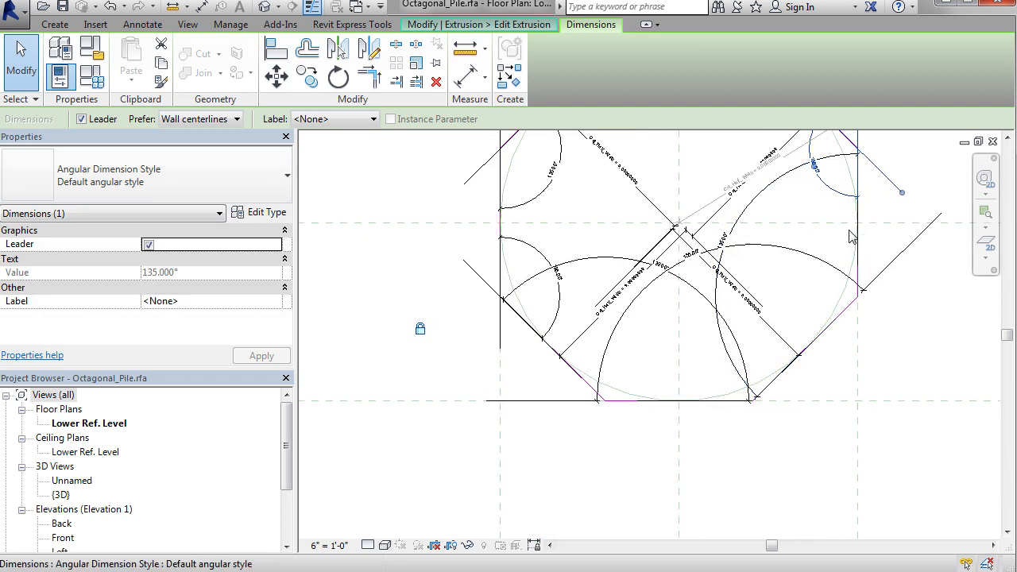
Step: Pull the remaining angular dimension arcs at the bottom and lower-right corners in close to their octagon corners
click(815, 259)
mouse_move(818, 262)
mouse_down()
mouse_move(751, 349)
mouse_move(795, 322)
mouse_move(883, 317)
mouse_move(795, 374)
mouse_move(754, 381)
mouse_move(768, 402)
mouse_move(739, 334)
mouse_move(929, 333)
mouse_move(898, 291)
mouse_move(886, 377)
mouse_up()
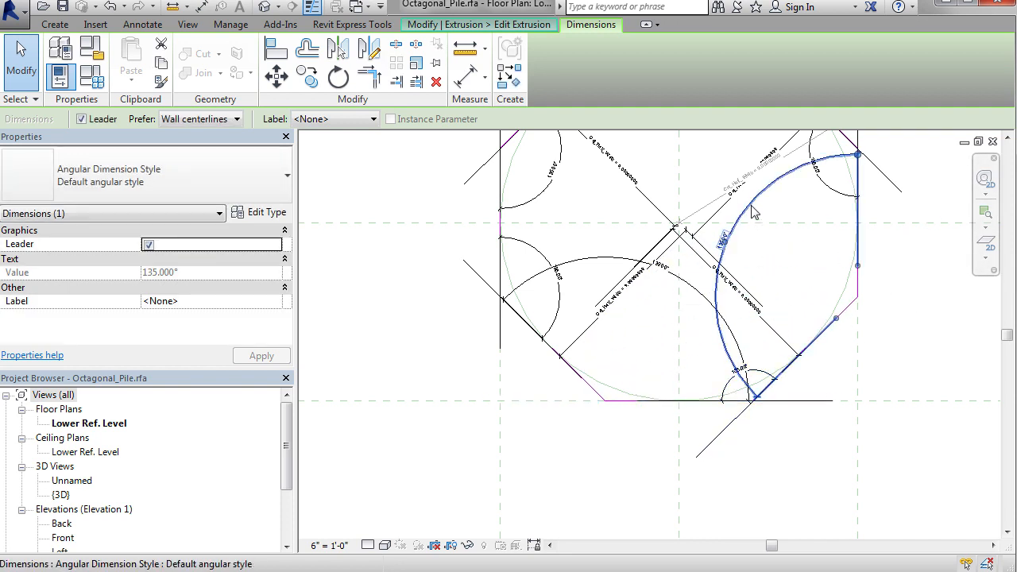
drag(753, 208, 822, 265)
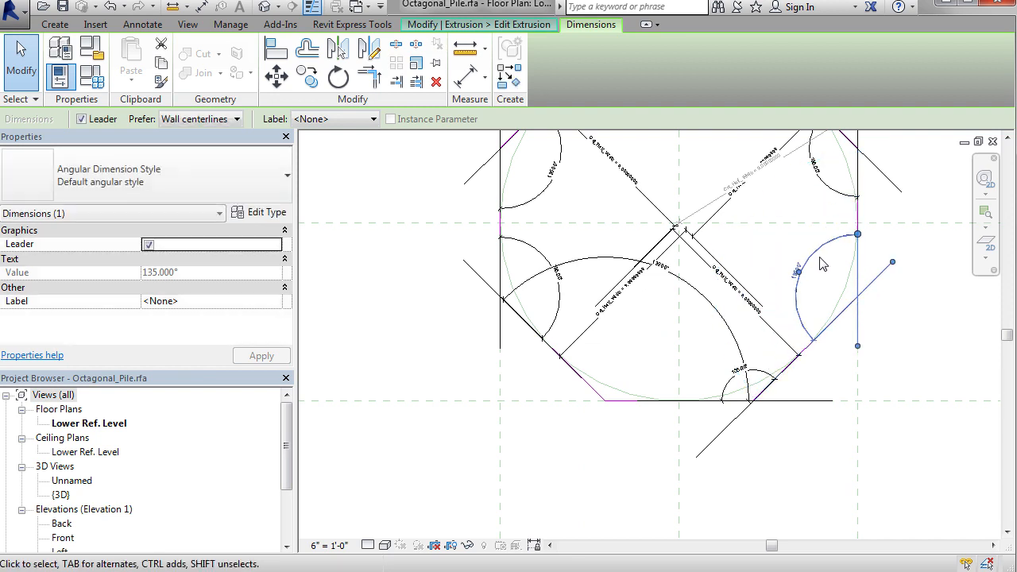
mouse_move(765, 226)
middle_down()
mouse_move(726, 295)
mouse_move(715, 357)
middle_up()
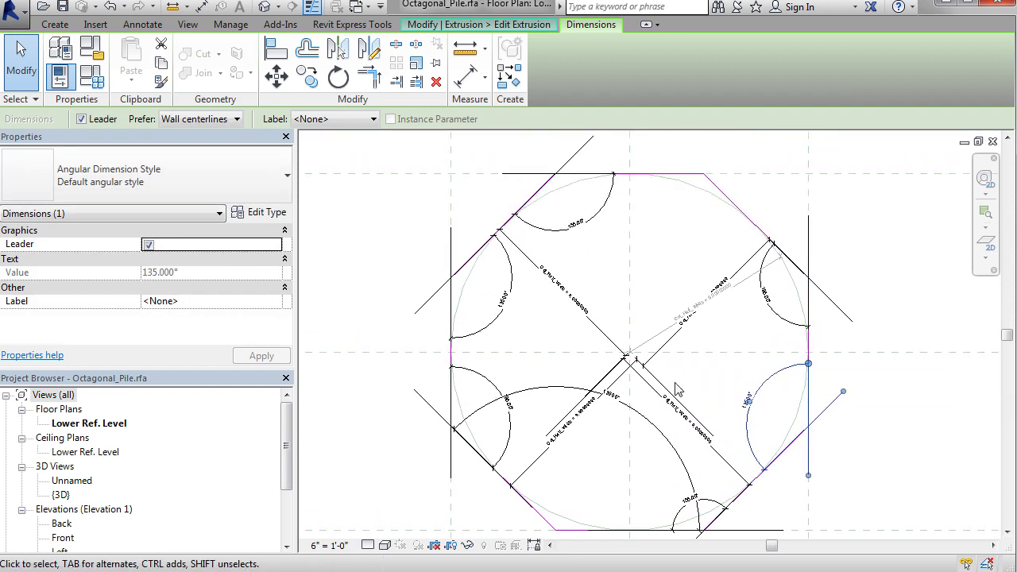
middle_drag(633, 414, 645, 263)
mouse_move(715, 325)
mouse_down()
mouse_move(617, 361)
mouse_move(673, 379)
mouse_move(687, 402)
mouse_move(681, 374)
mouse_up()
middle_drag(697, 301, 585, 372)
click(807, 362)
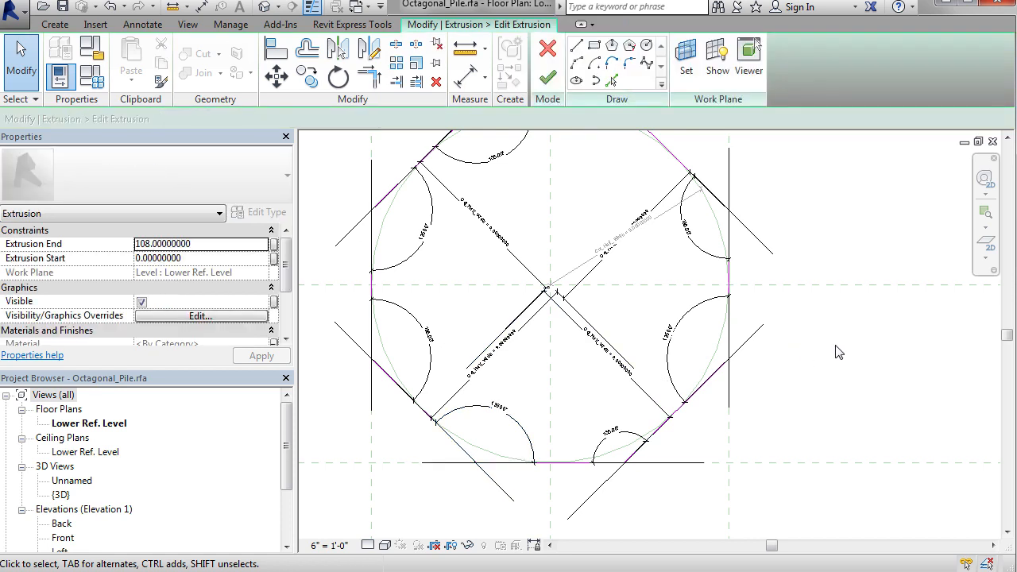
Step: Examine the locks on the octagon's angular dimensions and the Col_Half_Width dimensions to its diagonal sides
click(693, 318)
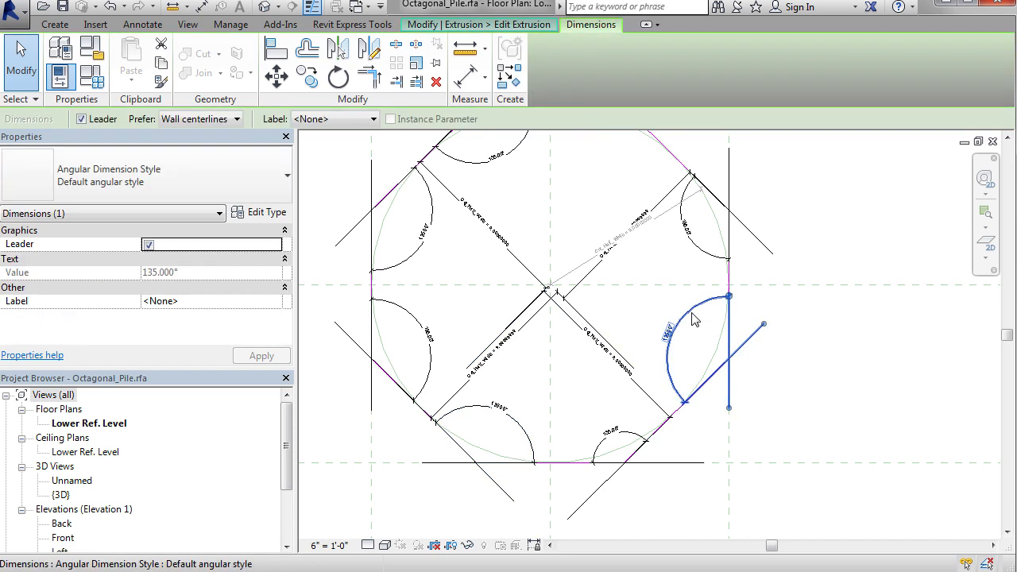
scroll(693, 318, down, 4)
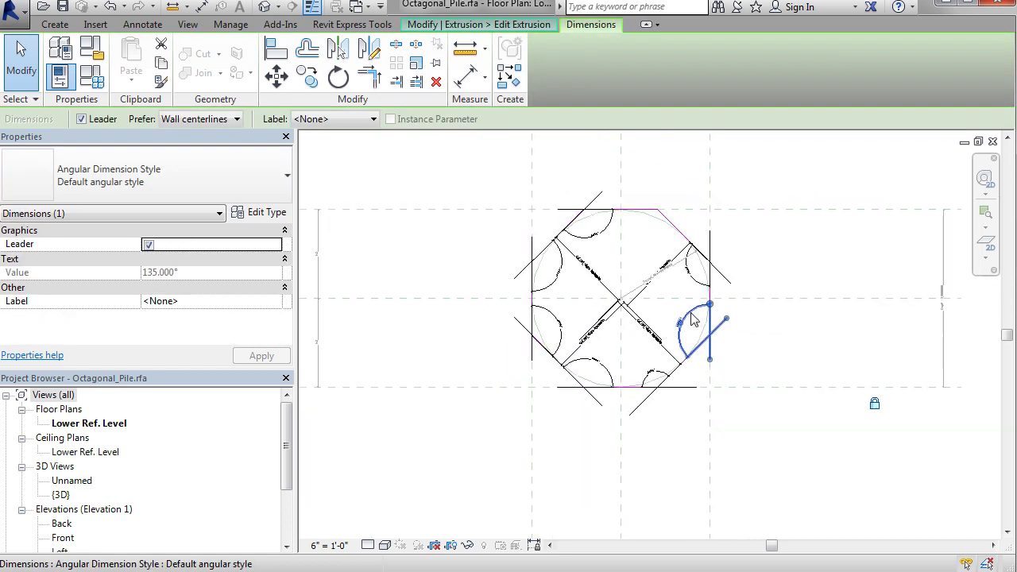
click(623, 366)
click(610, 355)
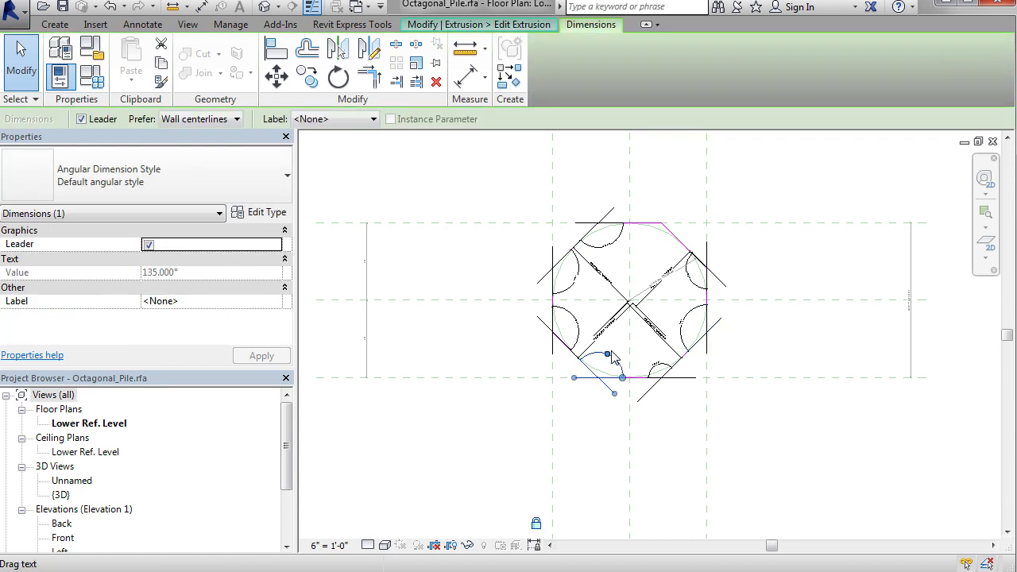
click(605, 258)
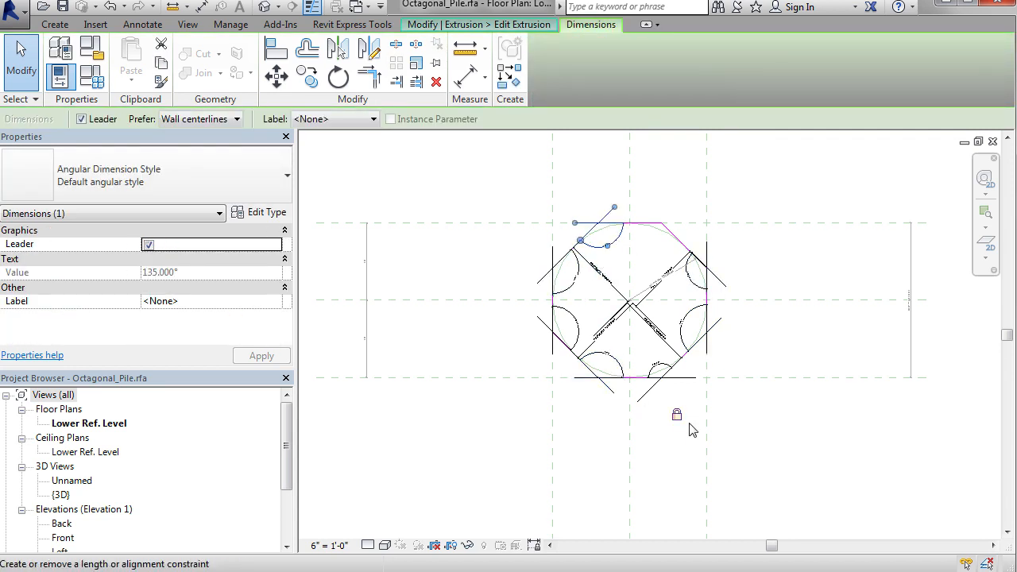
scroll(690, 297, up, 5)
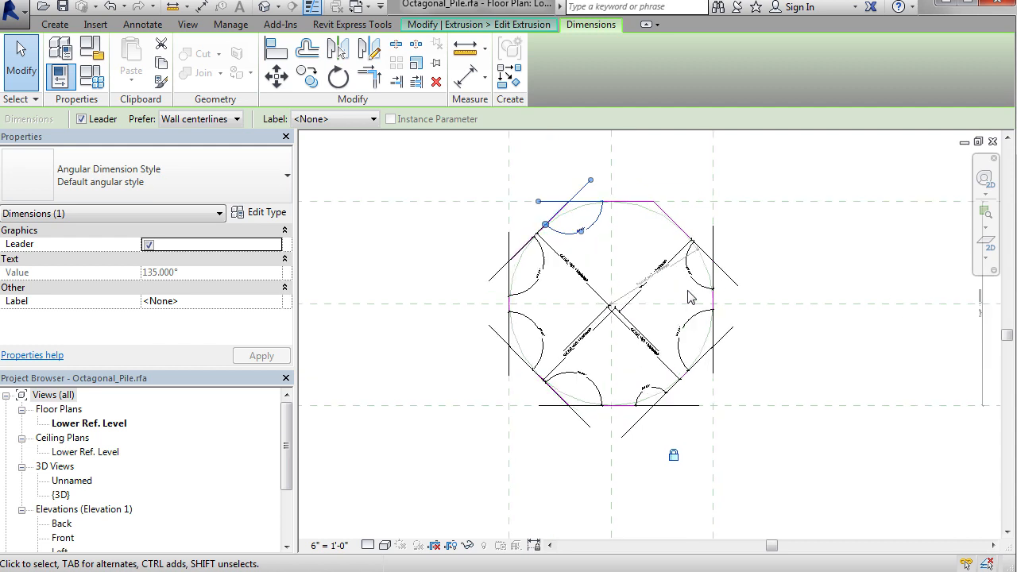
click(638, 306)
middle_drag(638, 306, 723, 302)
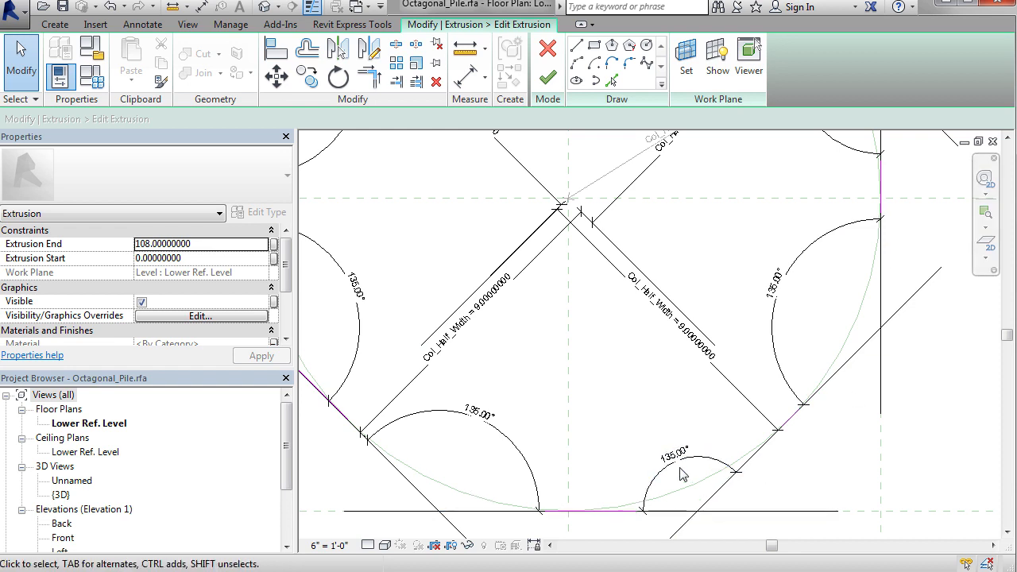
scroll(680, 475, down, 3)
scroll(633, 377, down, 2)
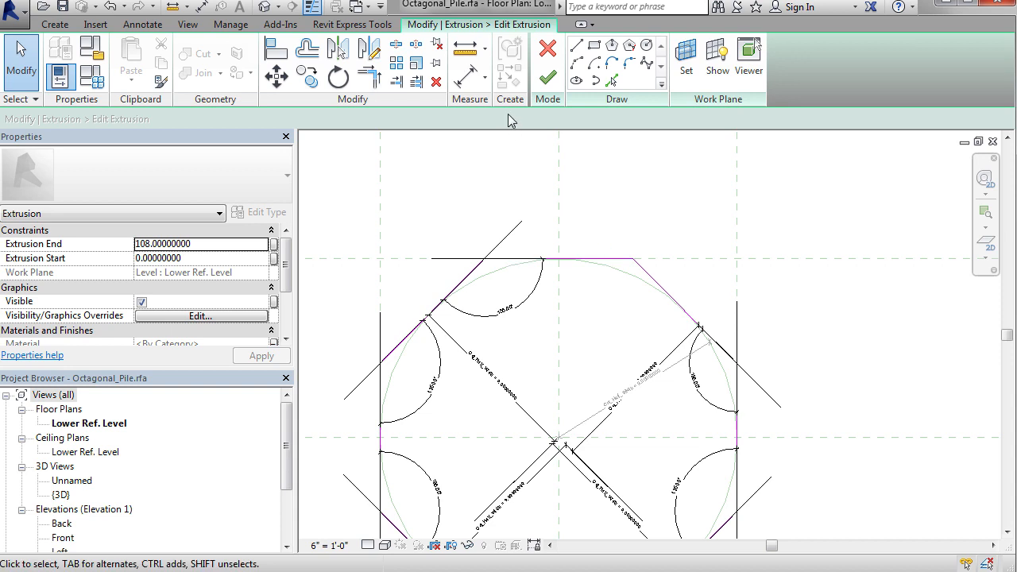
Step: Place an angular dimension between the octagon's top side and upper-right diagonal side
click(484, 78)
click(508, 136)
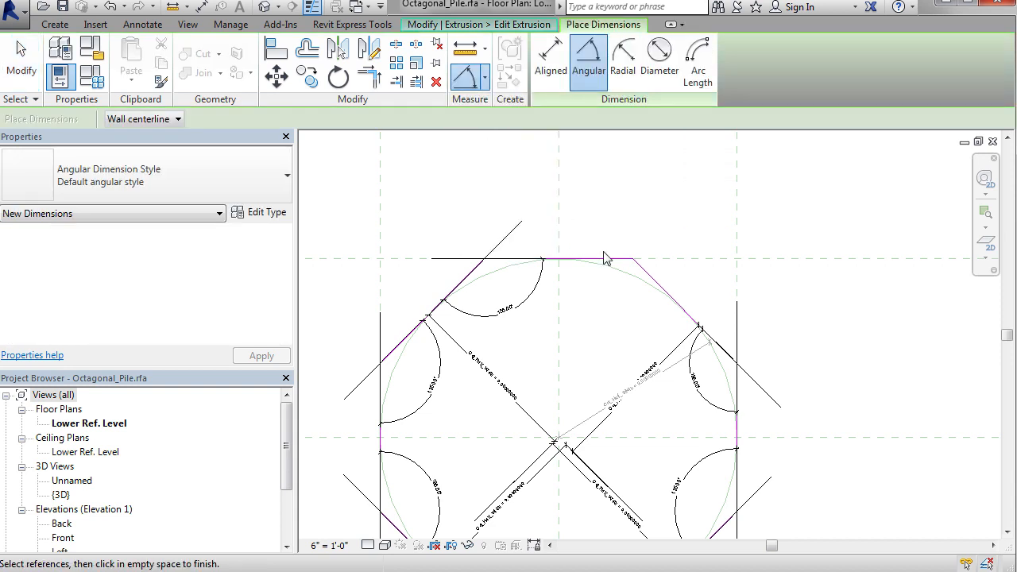
click(646, 281)
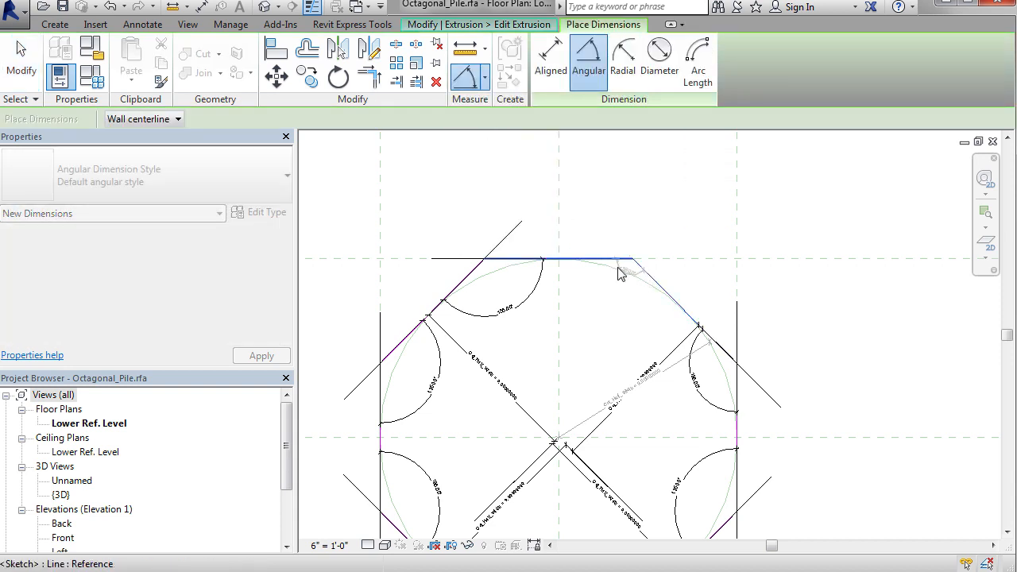
click(616, 263)
click(608, 324)
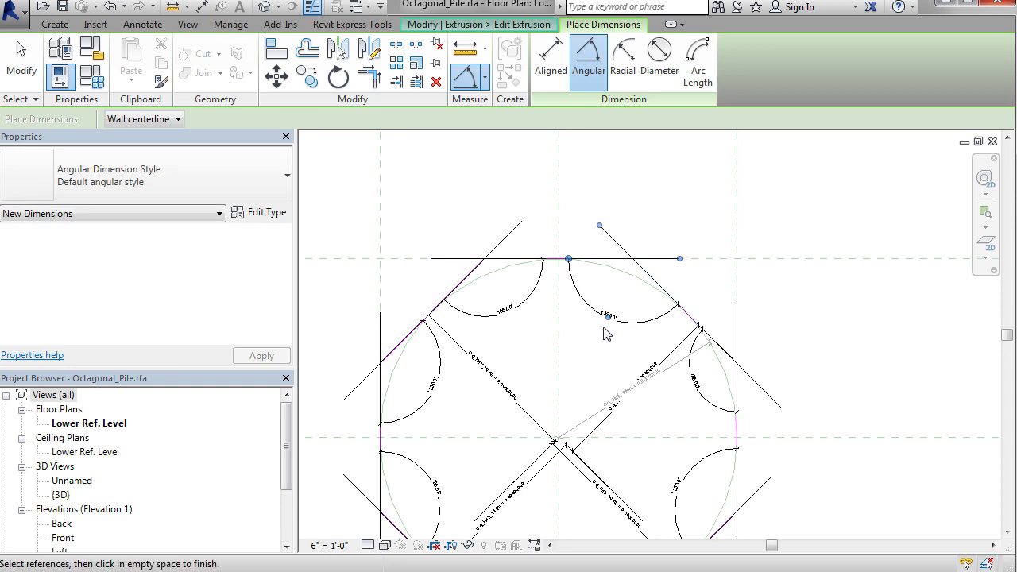
key(Escape)
Step: Try to lock the new angular dimension at the octagon's top-right corner
click(670, 295)
scroll(672, 293, down, 3)
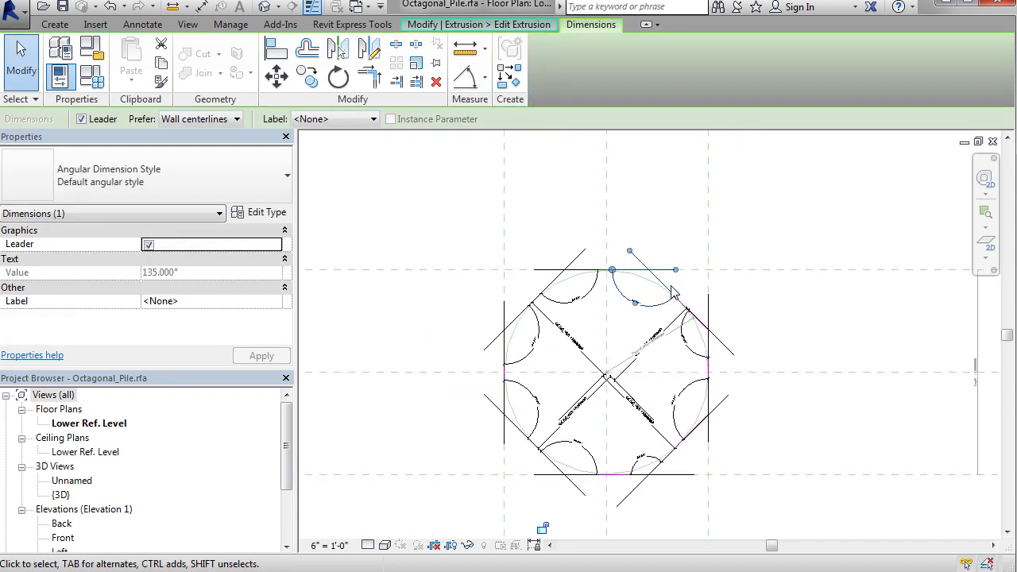
scroll(672, 292, down, 2)
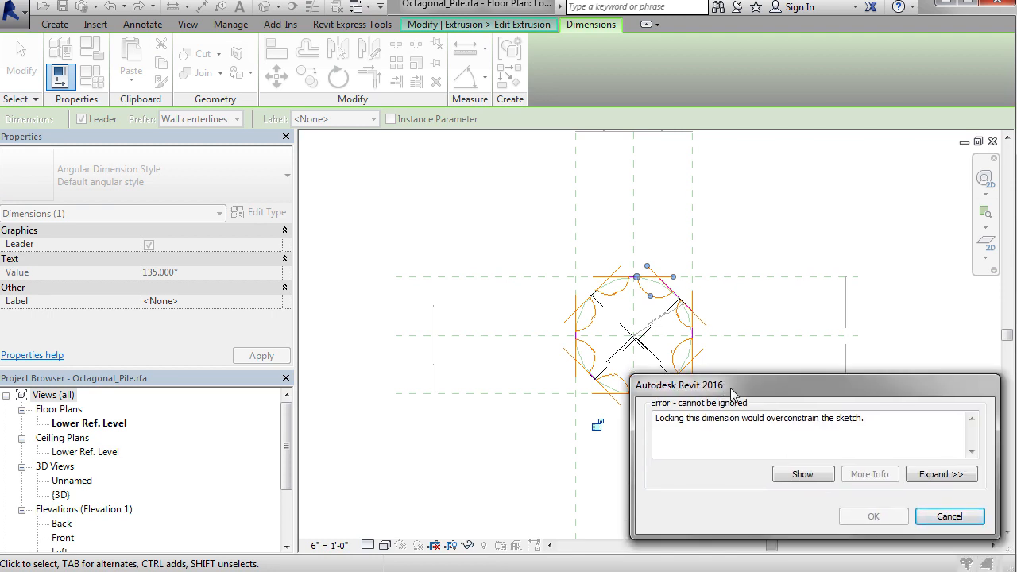
click(959, 520)
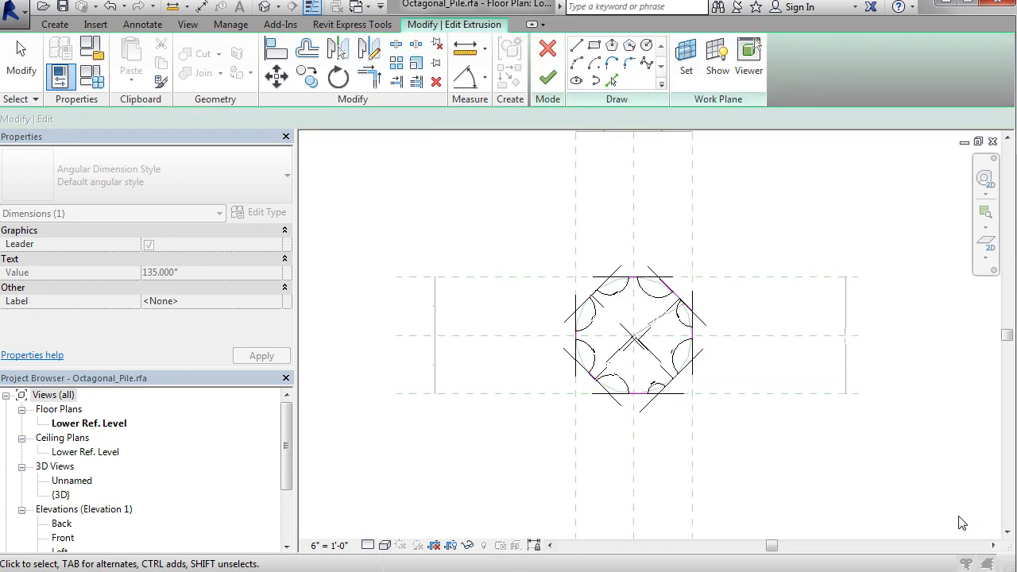
Step: Delete the angular dimension at the octagon's top-right corner
scroll(653, 302, up, 3)
click(653, 302)
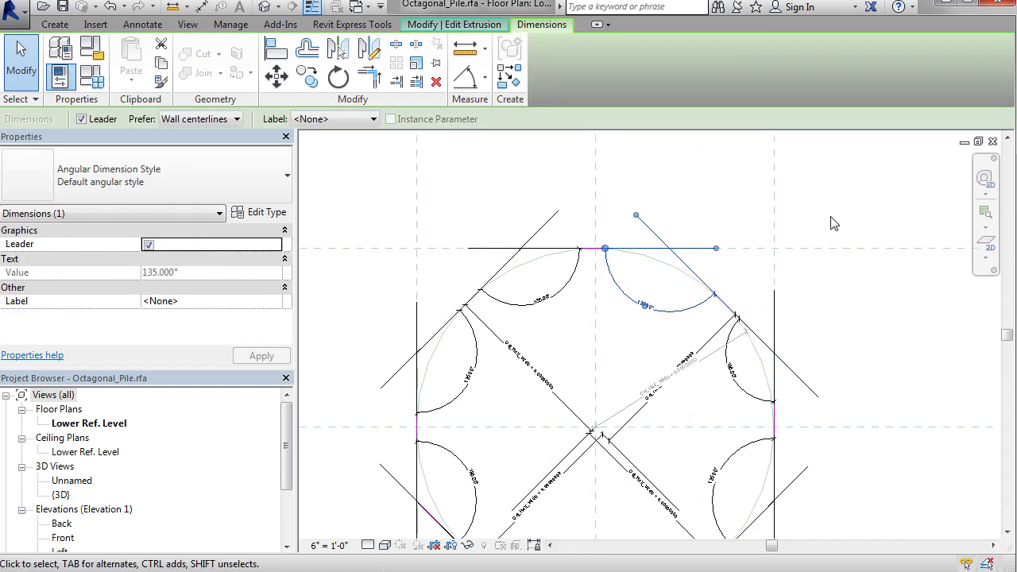
key(Delete)
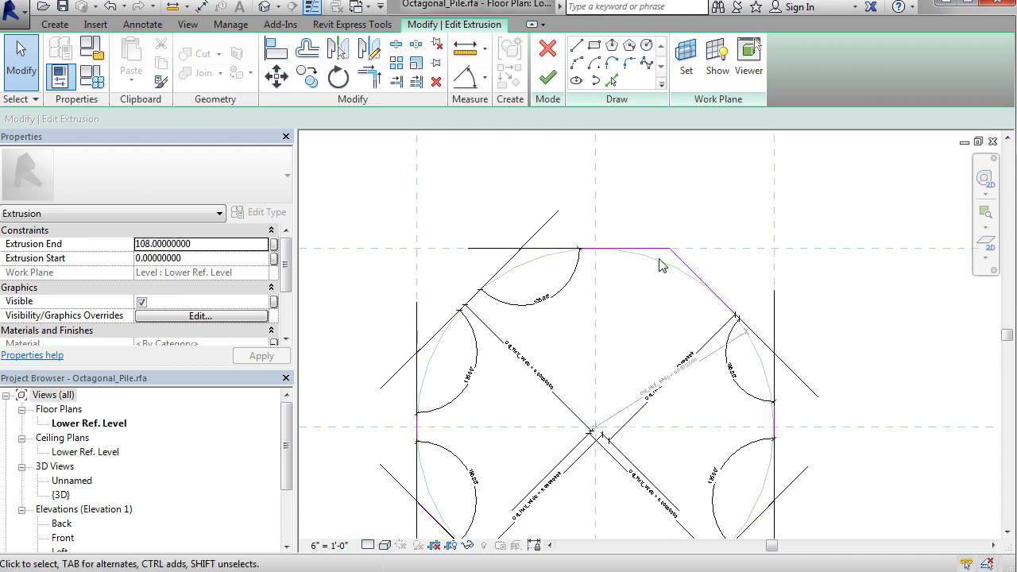
Step: Inspect the label of the linear dimension between the centre and the octagon's upper-left diagonal side
scroll(723, 360, up, 3)
mouse_move(569, 248)
middle_down()
mouse_move(709, 374)
mouse_move(732, 383)
mouse_move(701, 222)
middle_up()
scroll(737, 362, down, 3)
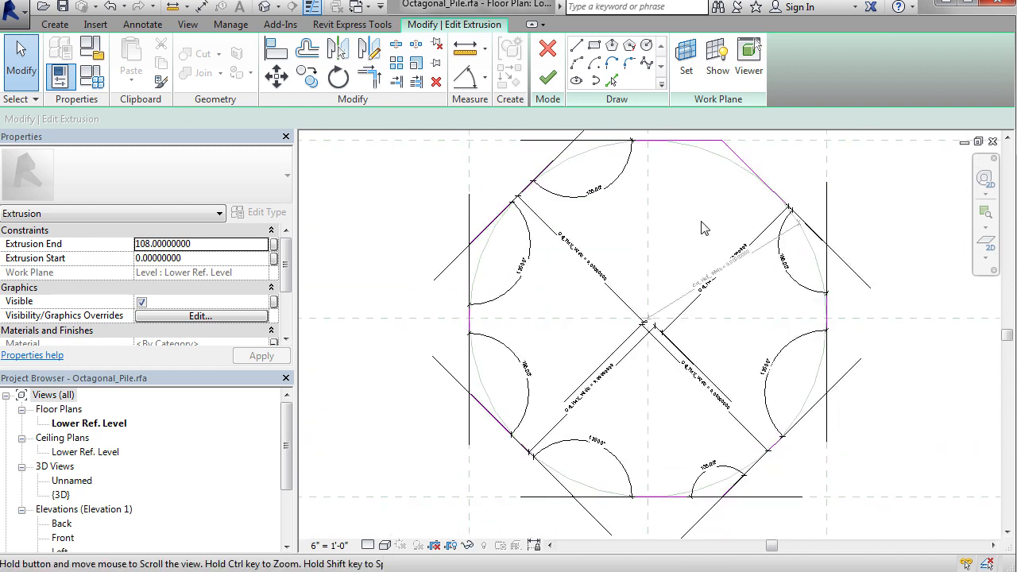
click(610, 275)
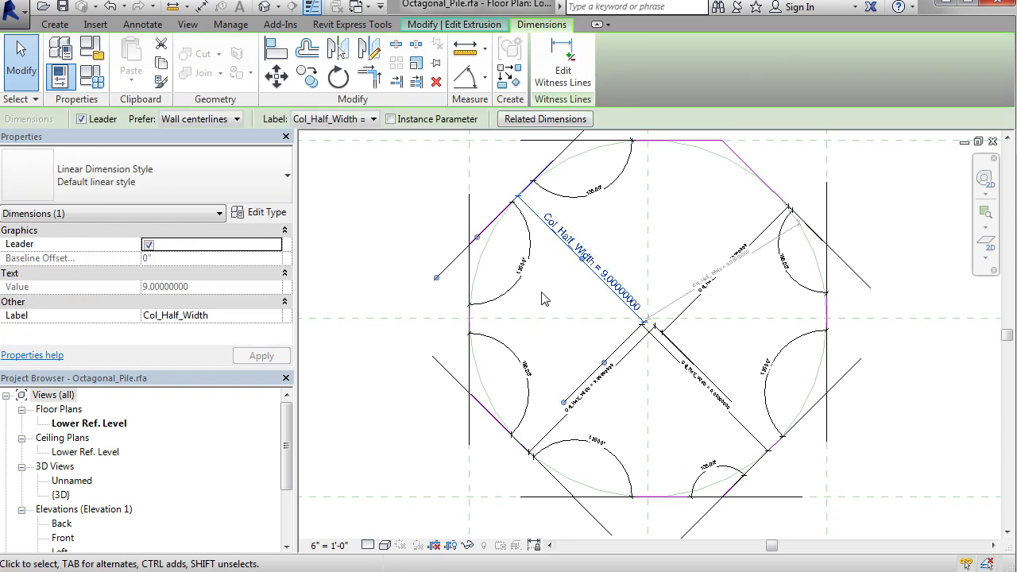
click(566, 294)
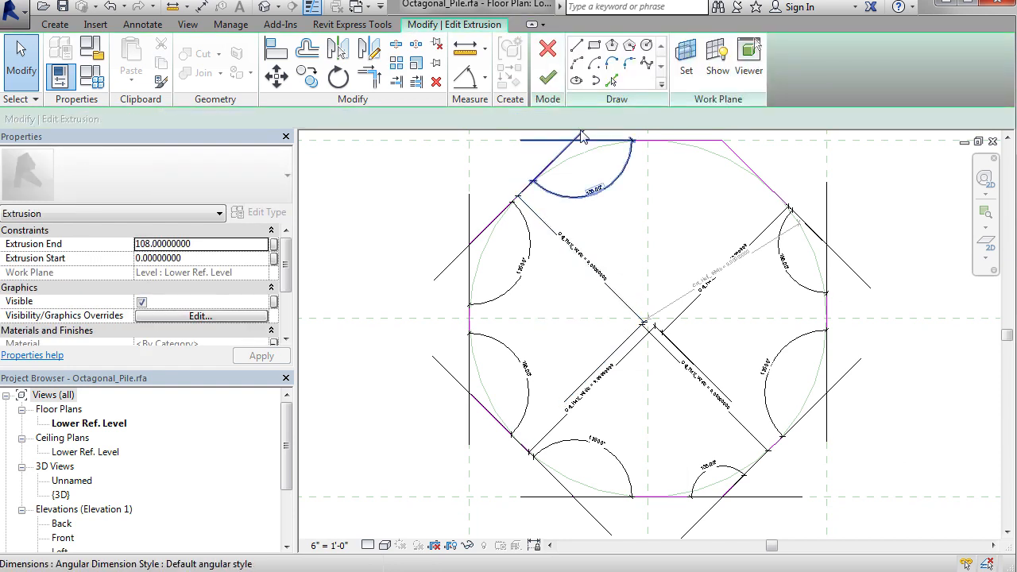
Step: Place an aligned dimension from the octagon's upper-left diagonal side to the centre point, beside the existing one, and select it
click(484, 78)
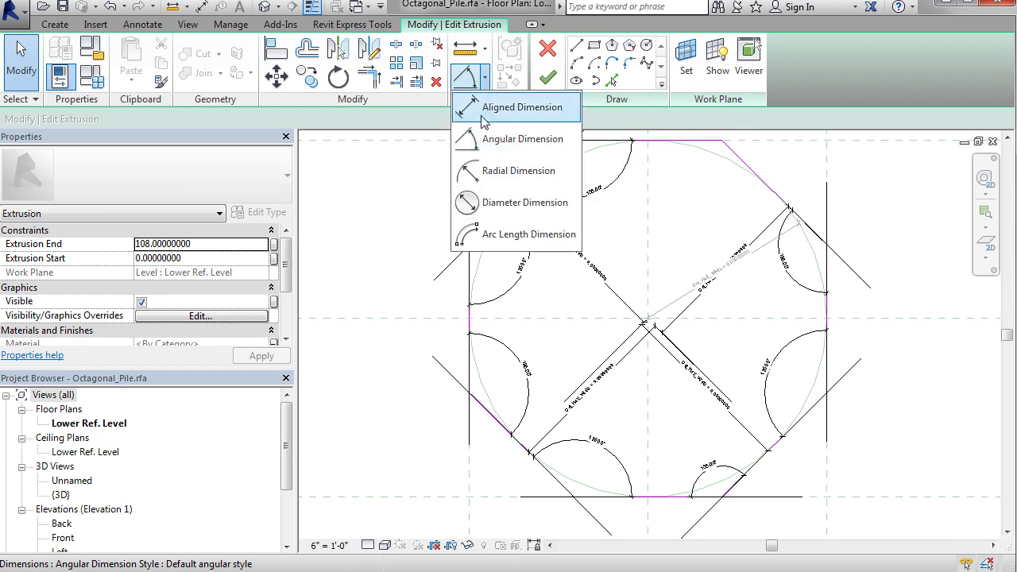
click(480, 104)
middle_drag(597, 232, 633, 320)
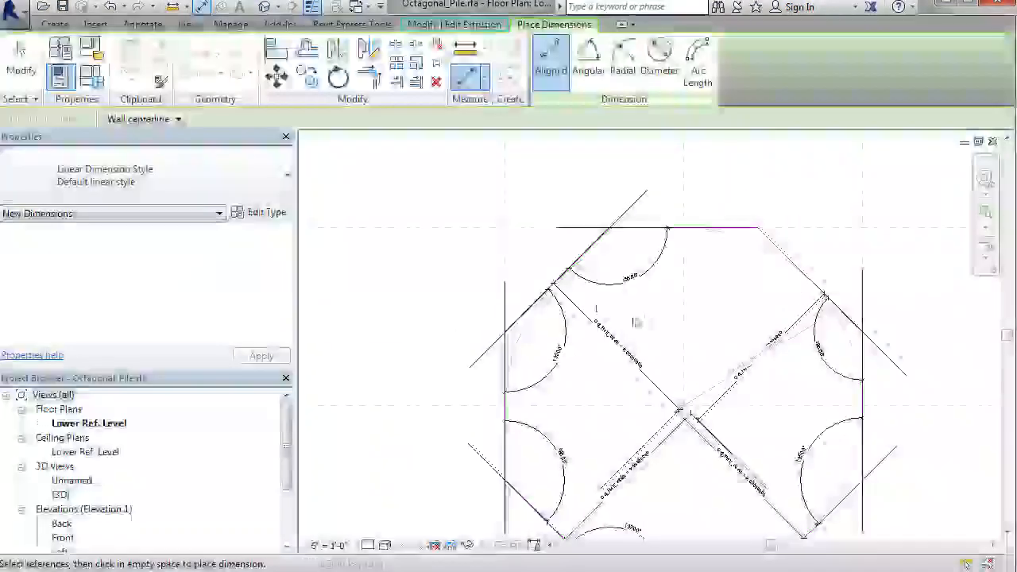
click(524, 324)
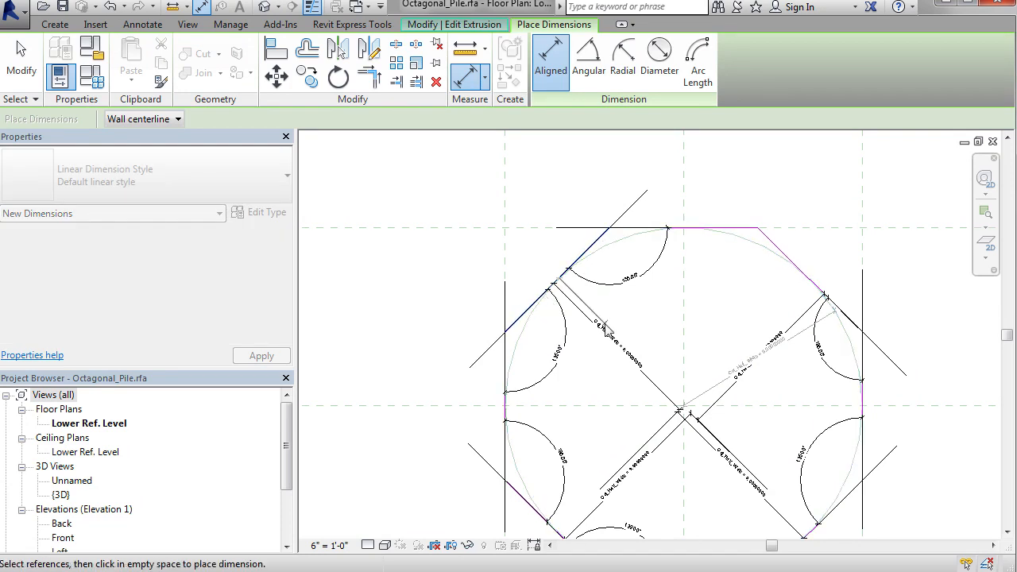
click(755, 247)
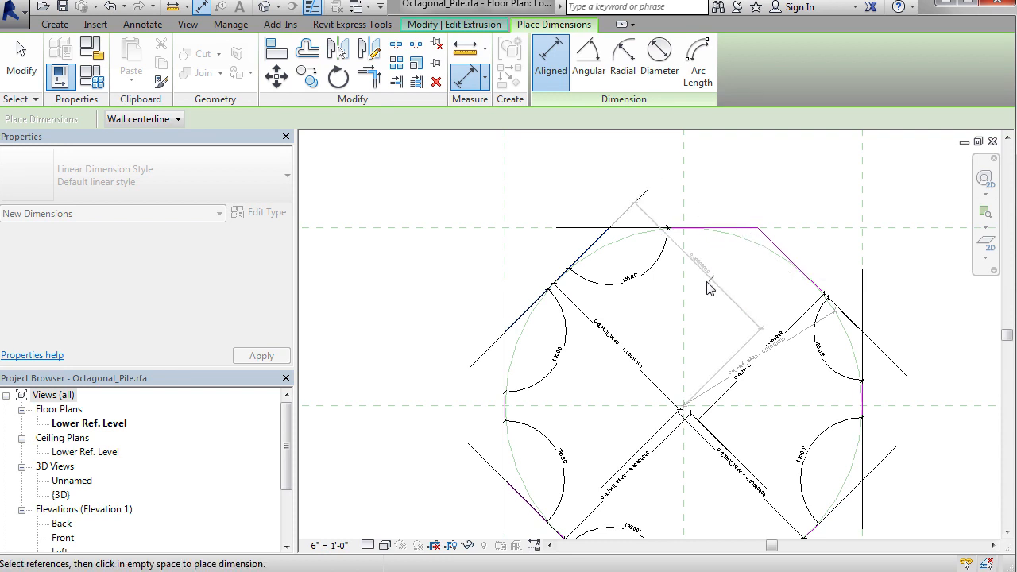
click(651, 344)
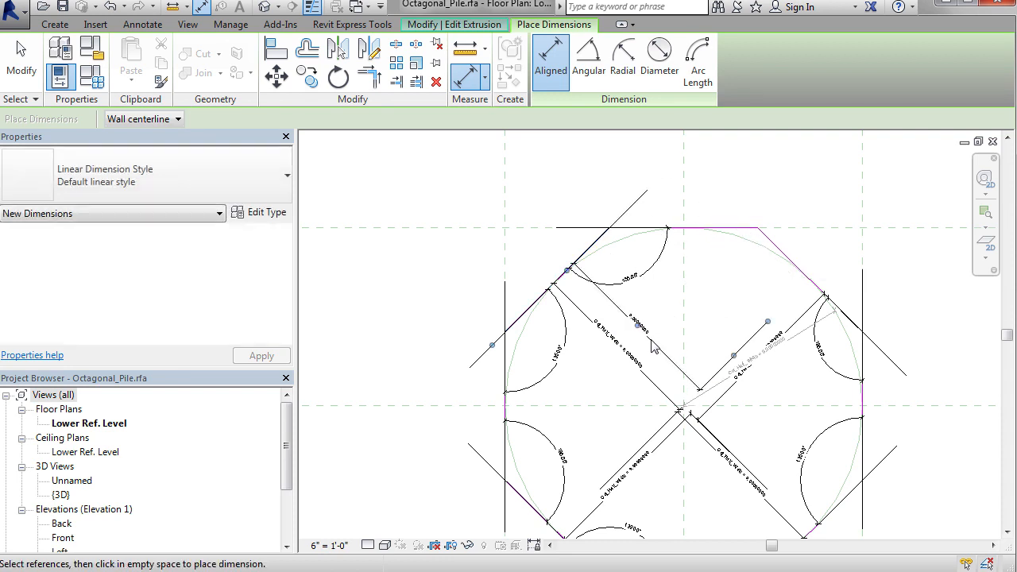
key(Escape)
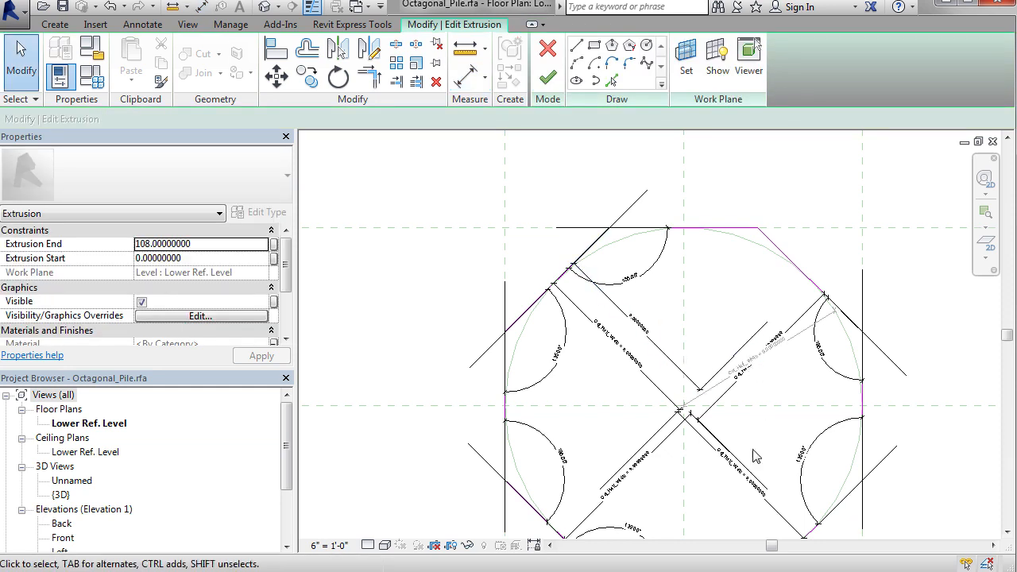
click(643, 333)
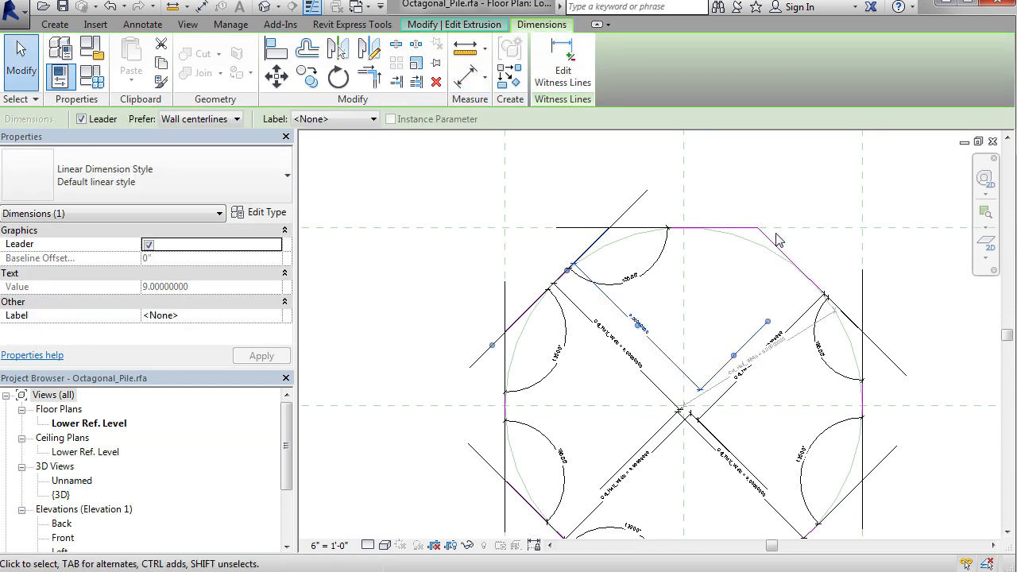
Step: Delete the extra aligned dimension from the octagon's upper-left diagonal side and inspect the locks and dimensions on its top side
click(665, 352)
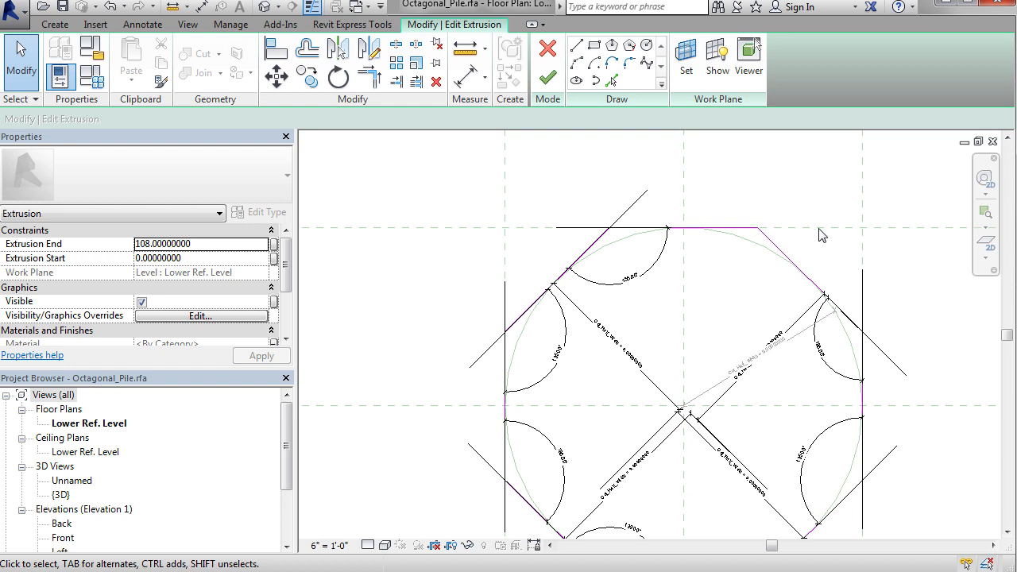
click(739, 228)
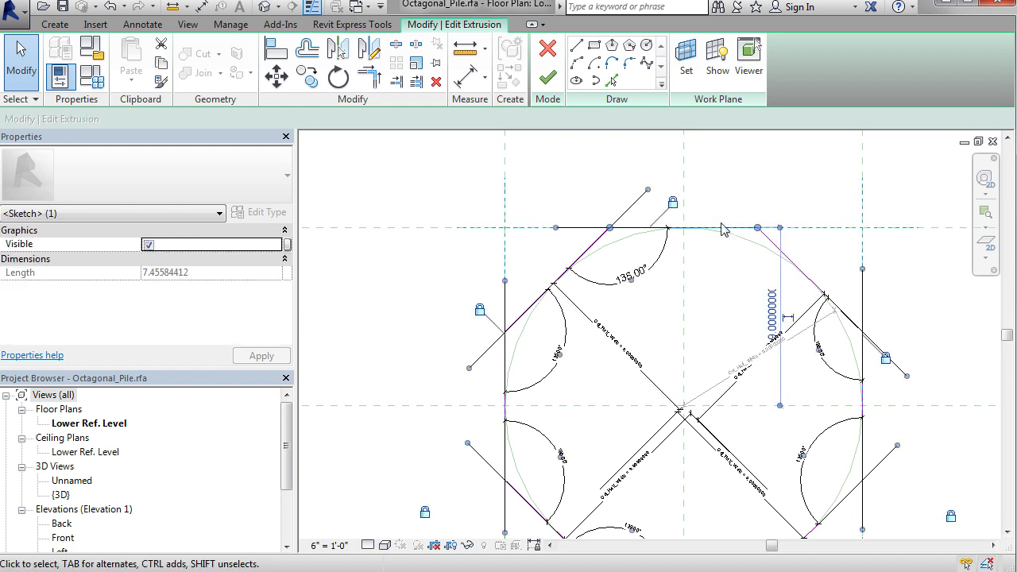
click(738, 295)
scroll(737, 295, down, 3)
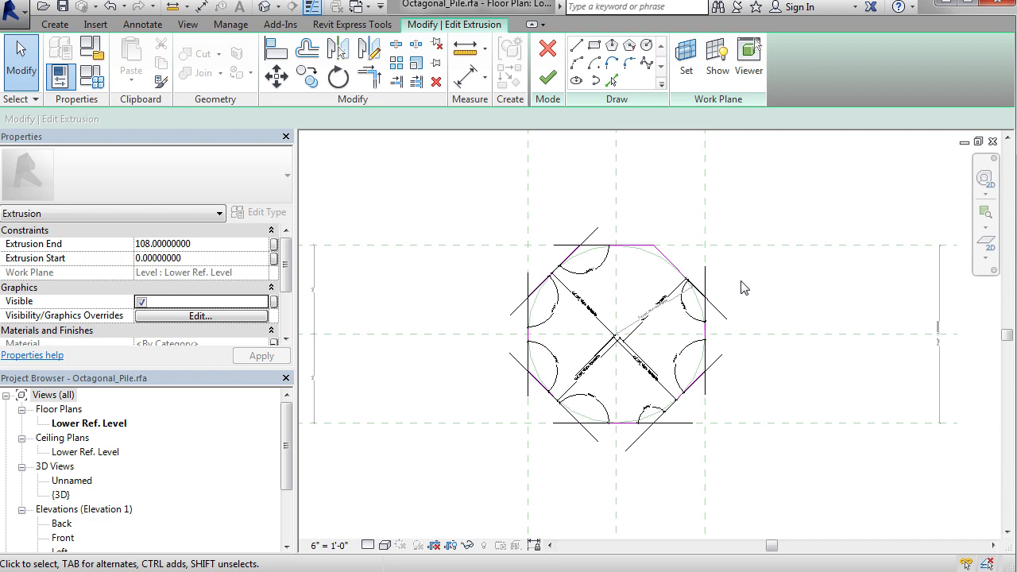
scroll(636, 220, up, 2)
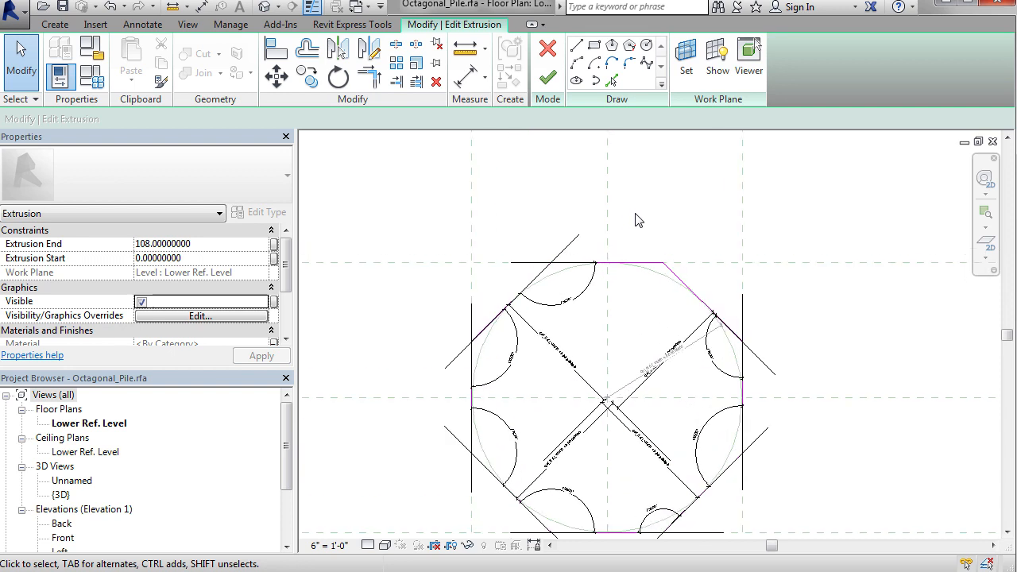
middle_drag(691, 360, 713, 315)
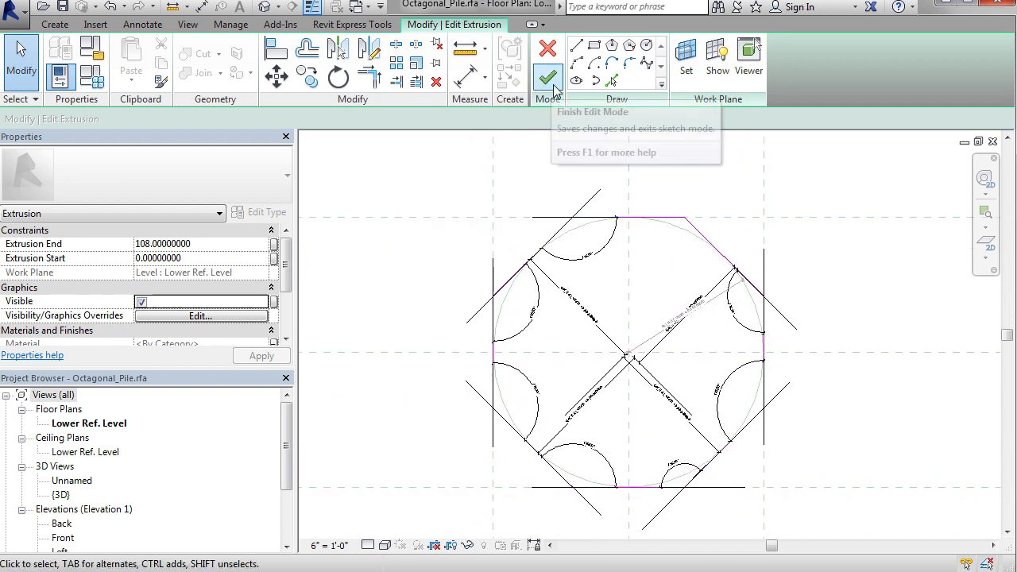
Step: Quit the extrusion sketch, discard its edits and deselect the extrusion
click(547, 48)
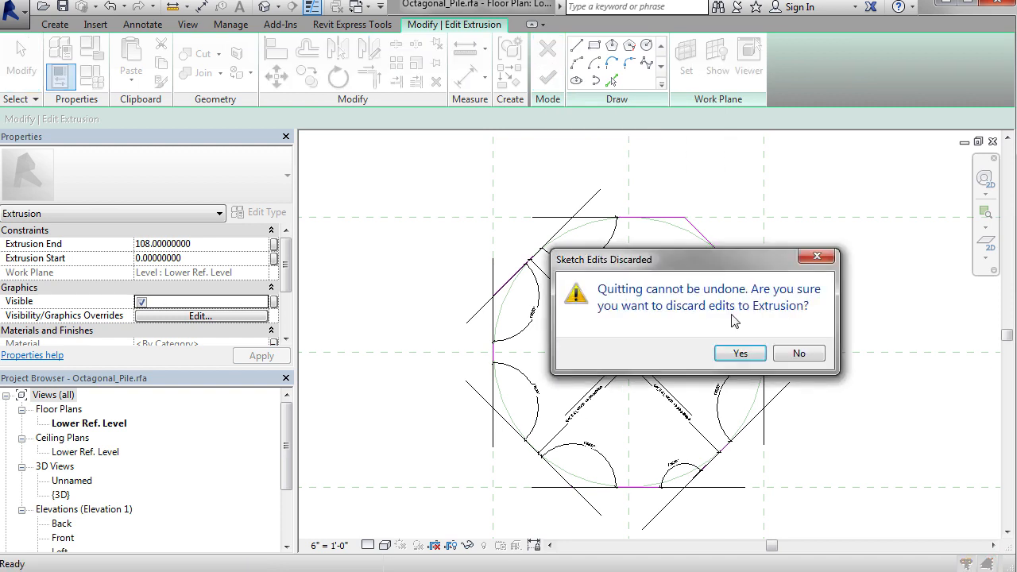
click(740, 354)
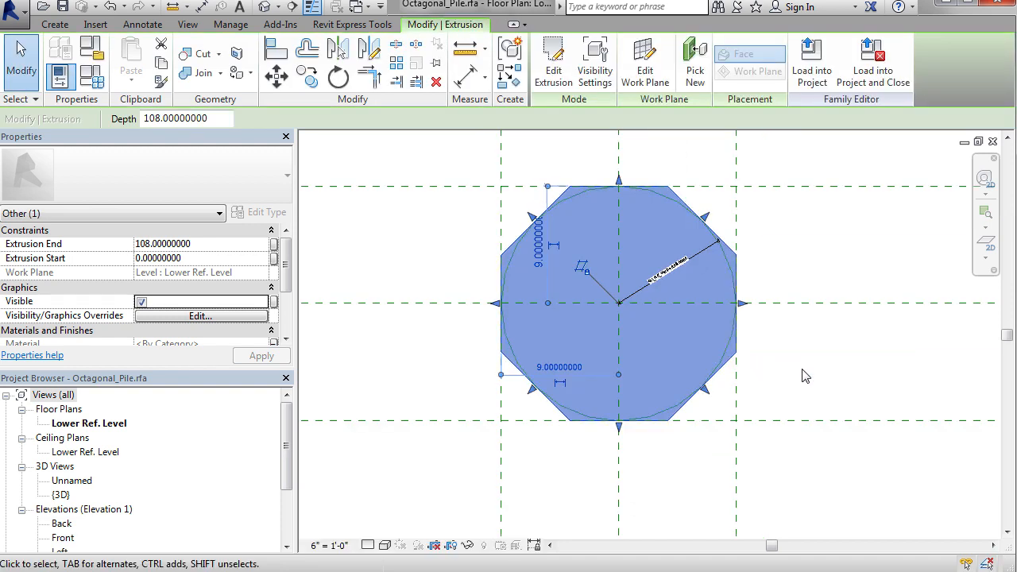
click(802, 376)
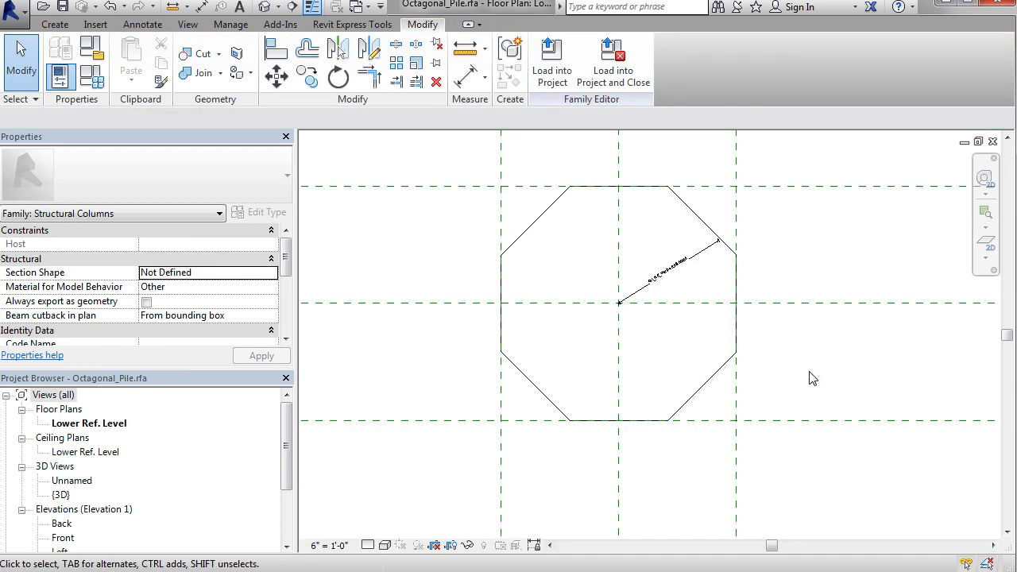
Step: Check which family parameter the octagonal extrusion's Material is associated with, and leave the association as it is
click(714, 385)
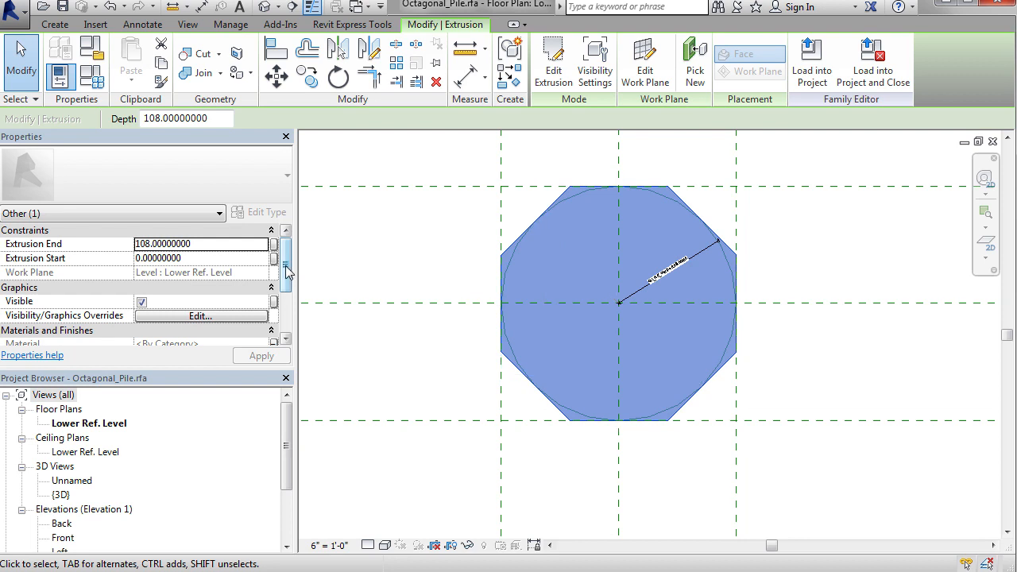
scroll(291, 273, down, 2)
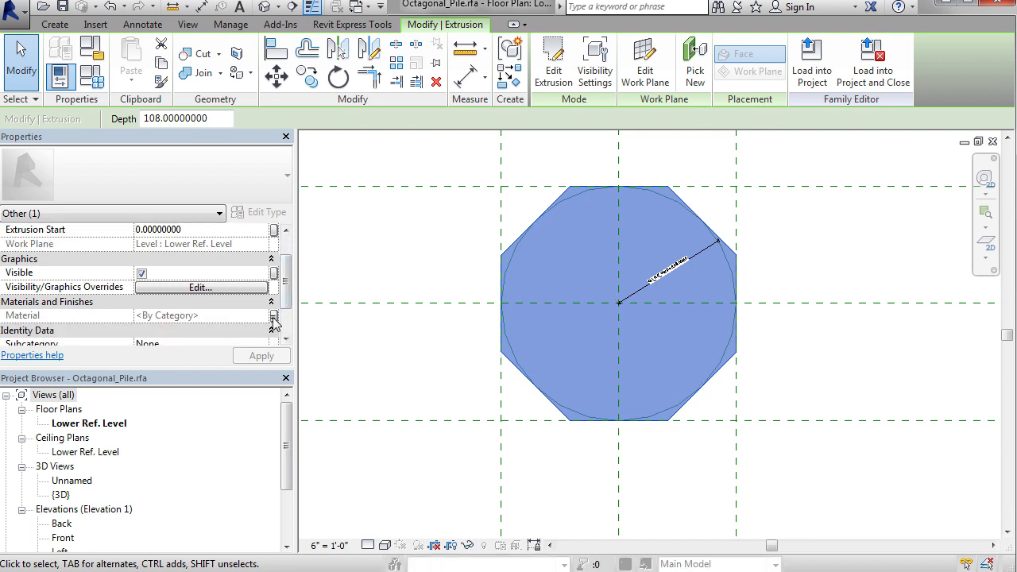
click(273, 316)
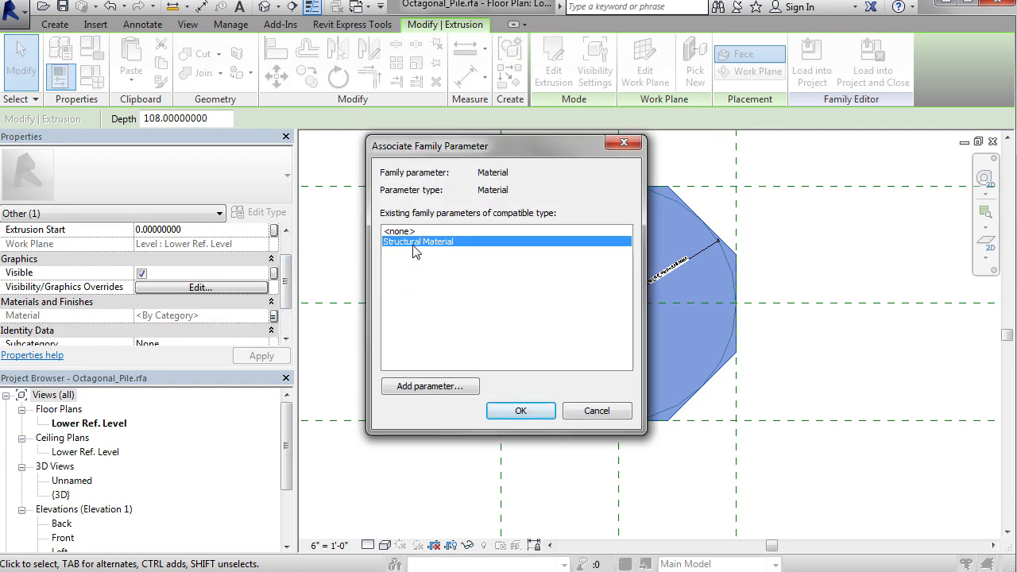
click(573, 418)
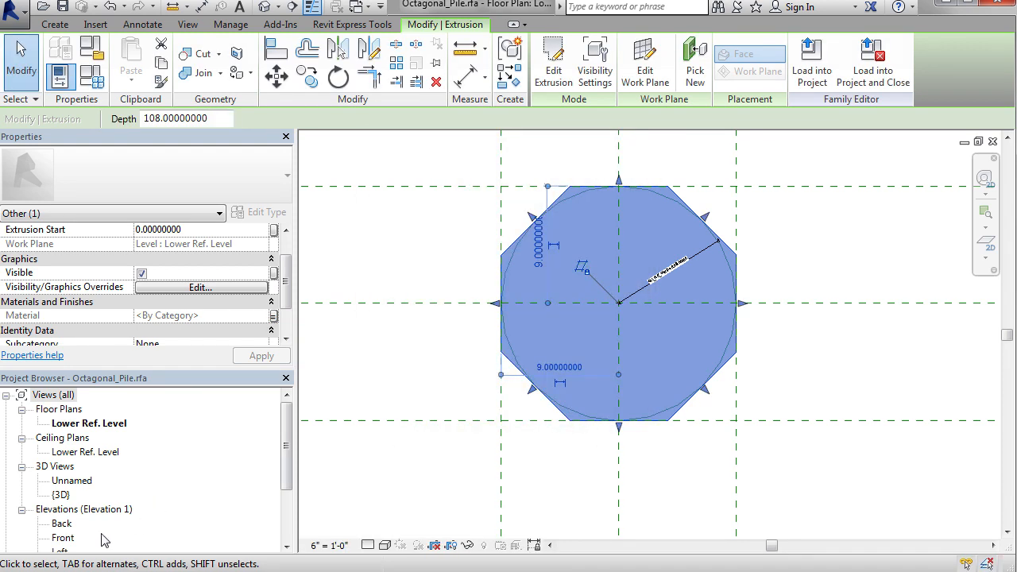
Step: In the Front elevation, try to pull the extrusion's top and bottom ends off the reference levels, cancel each attempt, and close the view
double_click(63, 540)
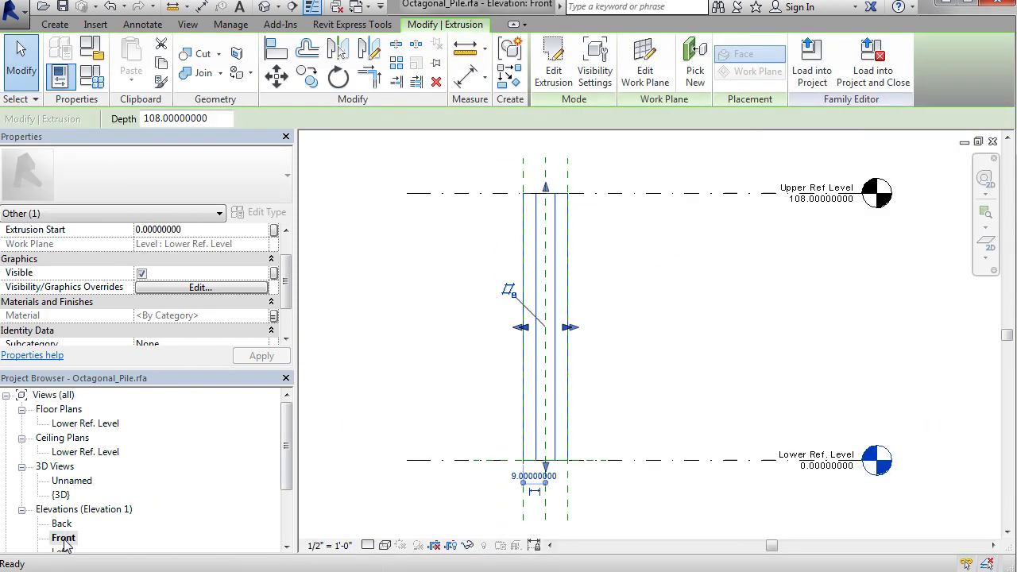
drag(555, 202, 490, 236)
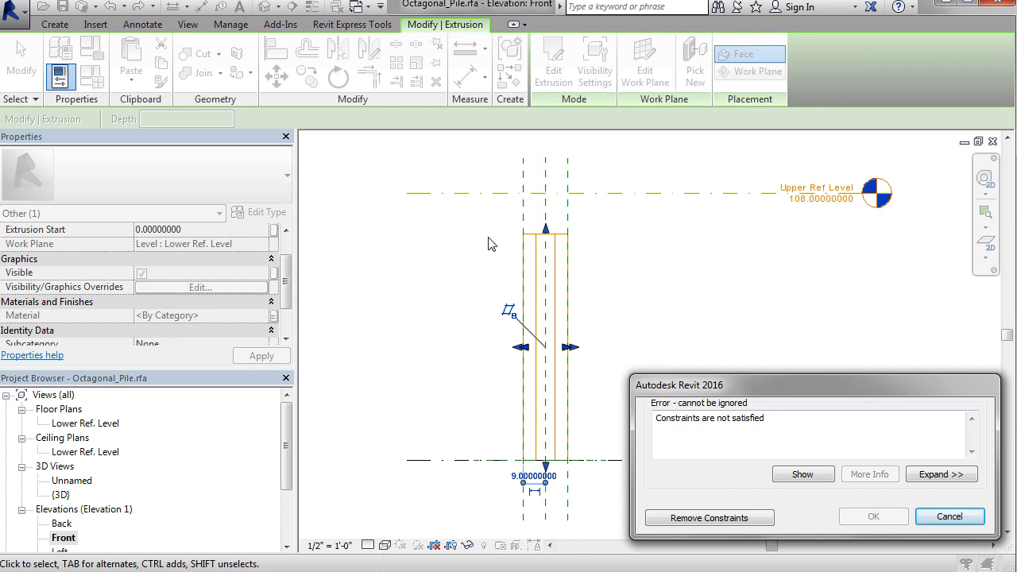
click(949, 517)
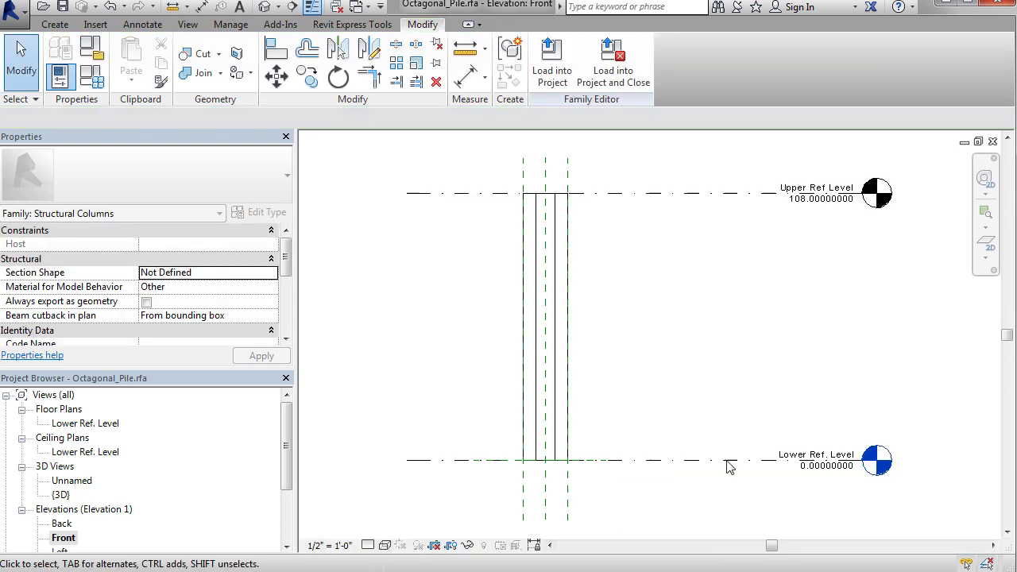
click(567, 429)
drag(566, 457, 572, 439)
click(936, 518)
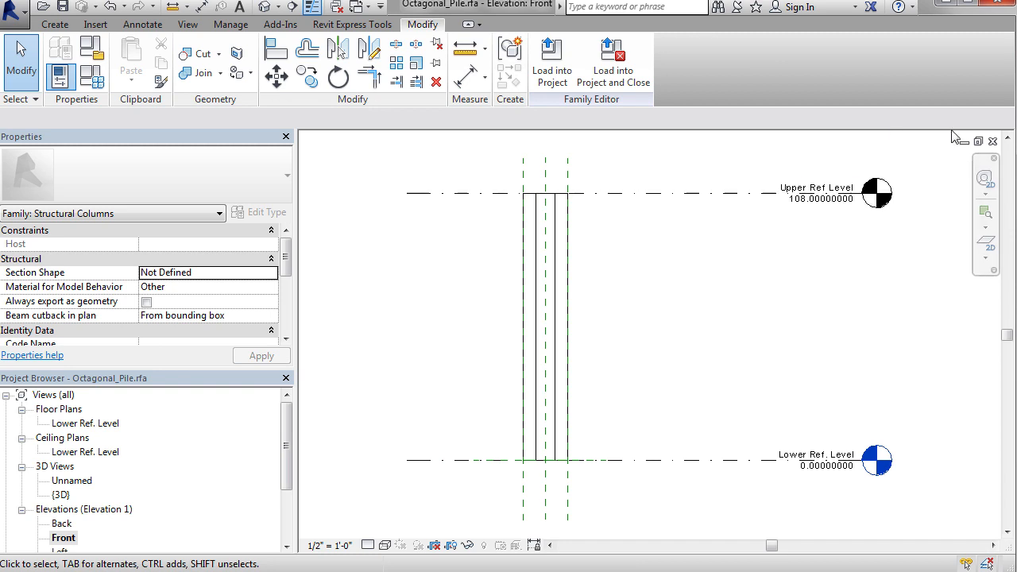
click(992, 142)
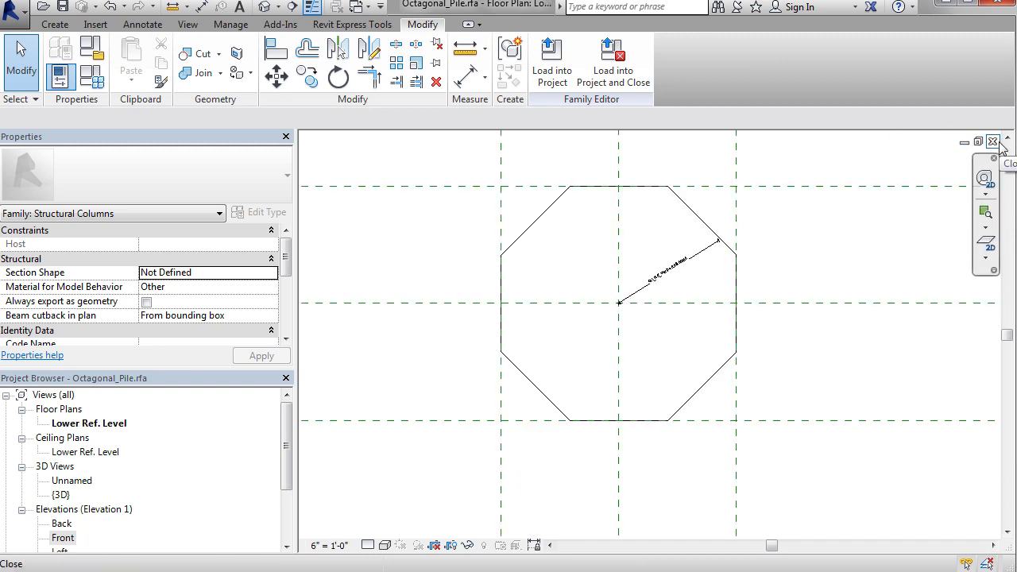
Step: Load the Octagonal_Pile family into the project and close it without saving changes
click(612, 79)
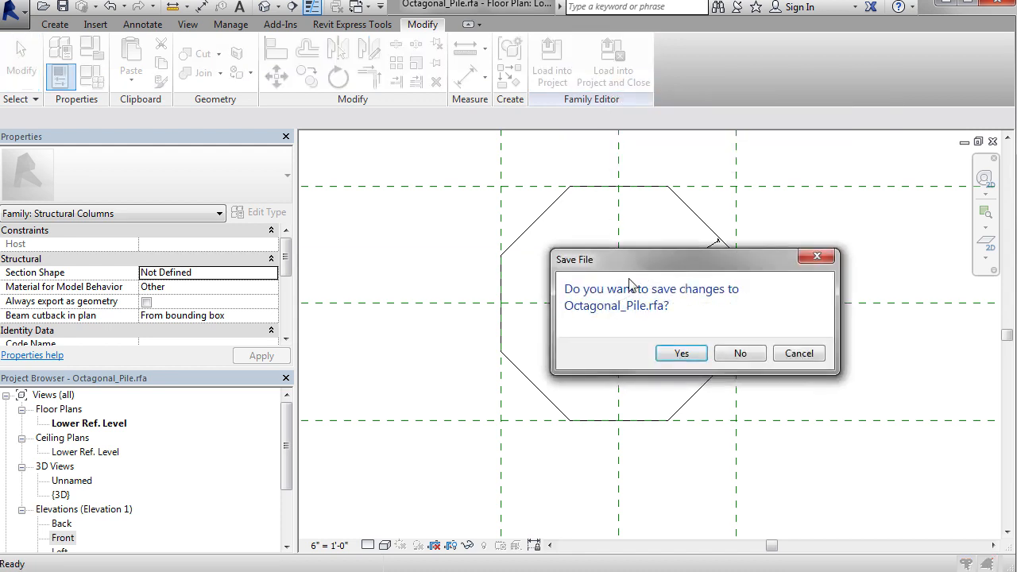
click(731, 352)
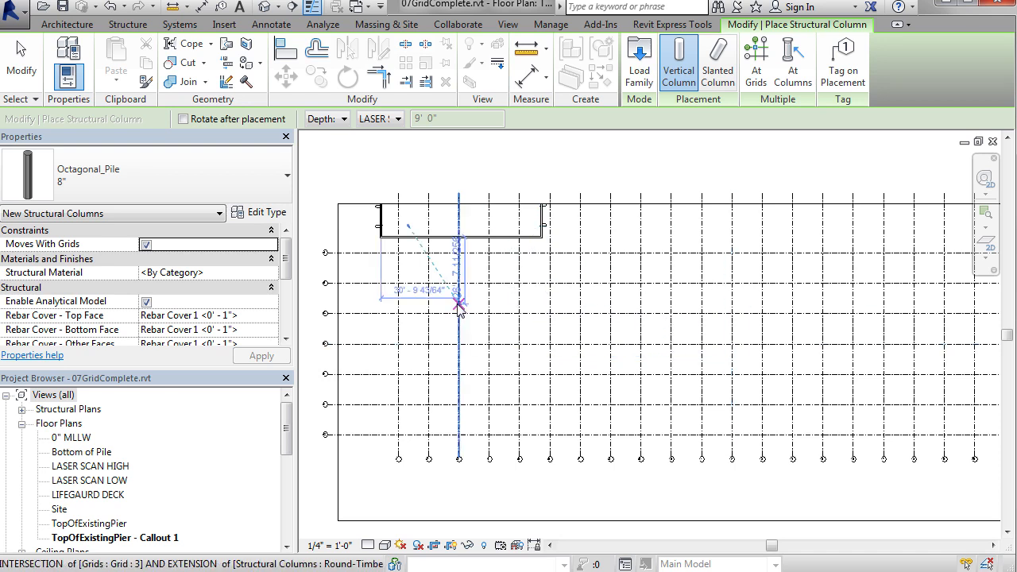
Step: Place 18" Octagonal_Pile vertical columns at all intersections of the grid lines
scroll(392, 284, up, 5)
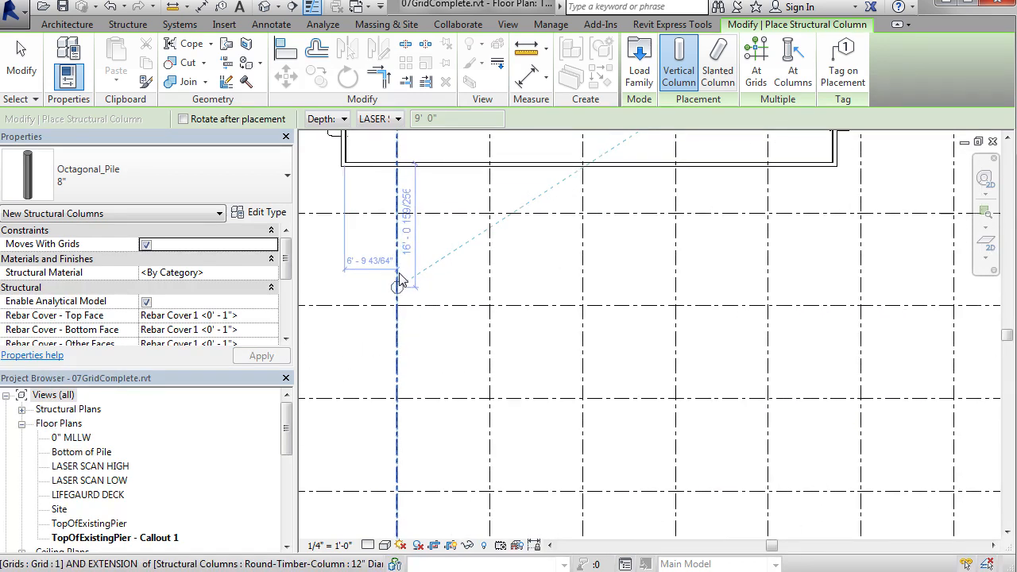
click(266, 192)
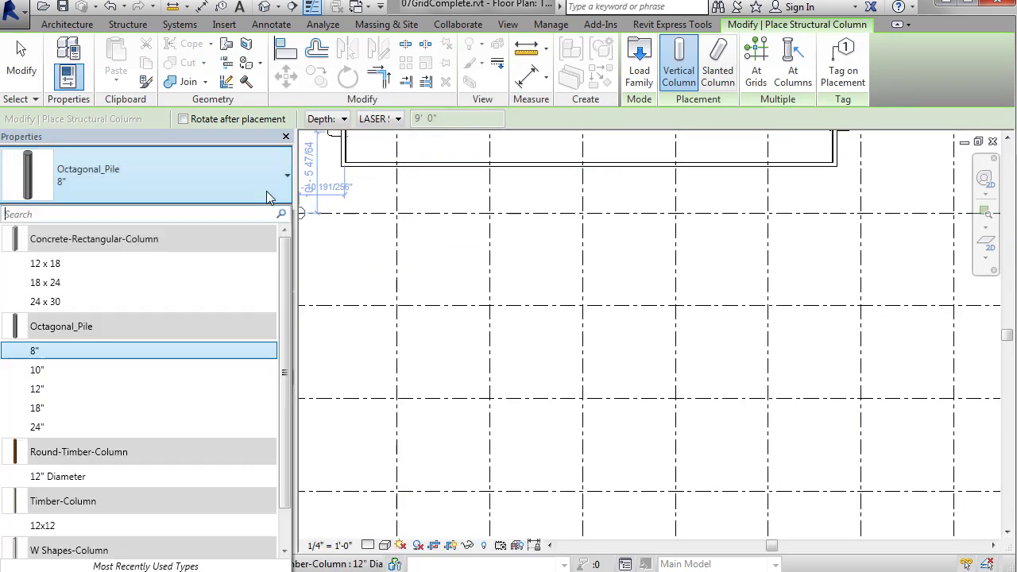
click(206, 409)
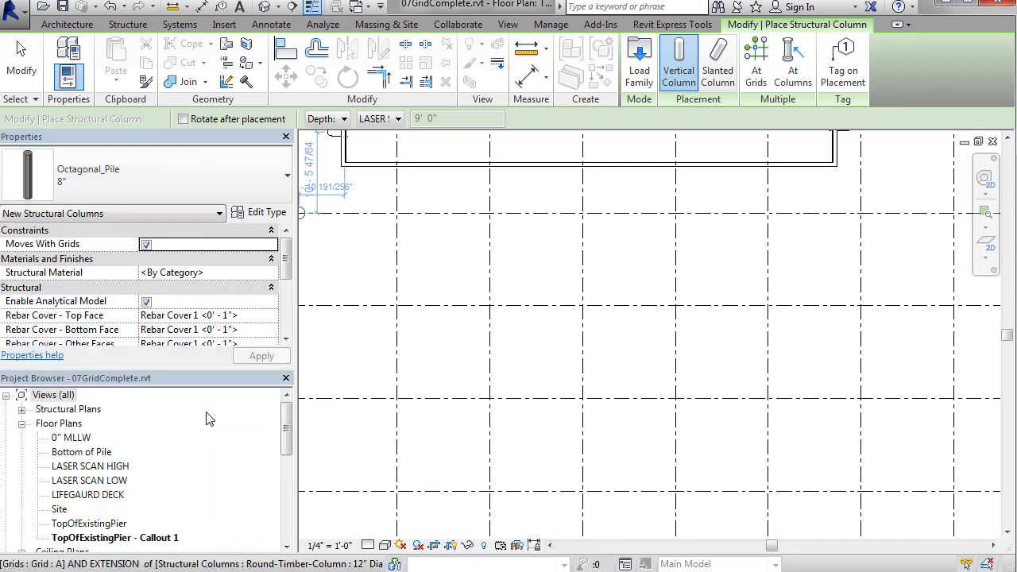
middle_drag(453, 315, 624, 354)
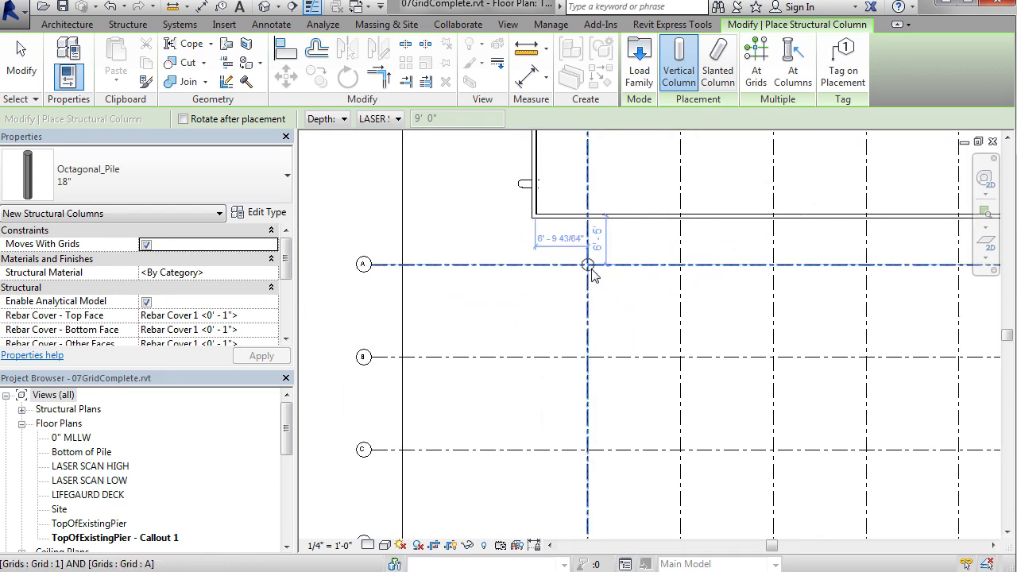
click(758, 65)
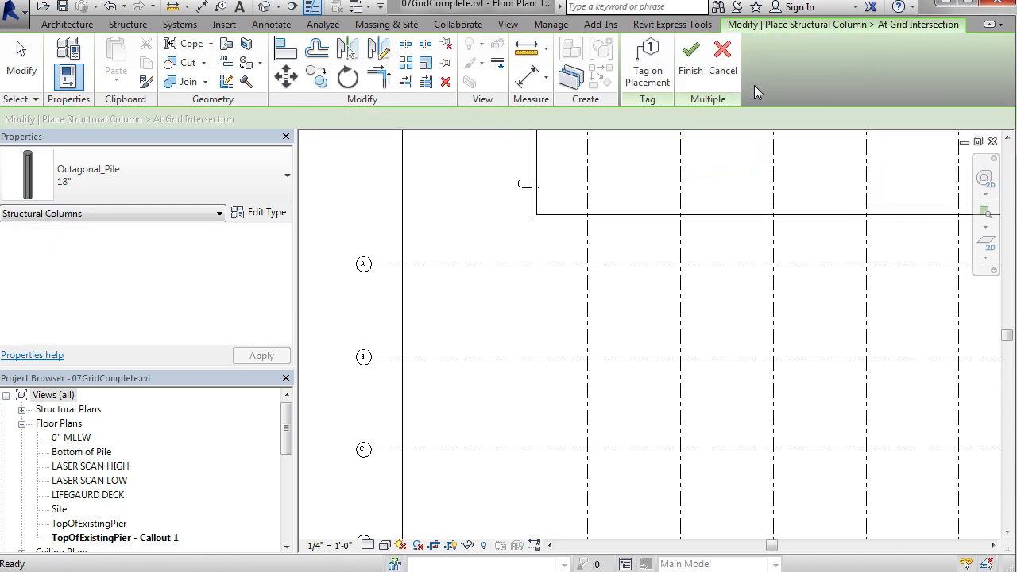
scroll(612, 272, down, 7)
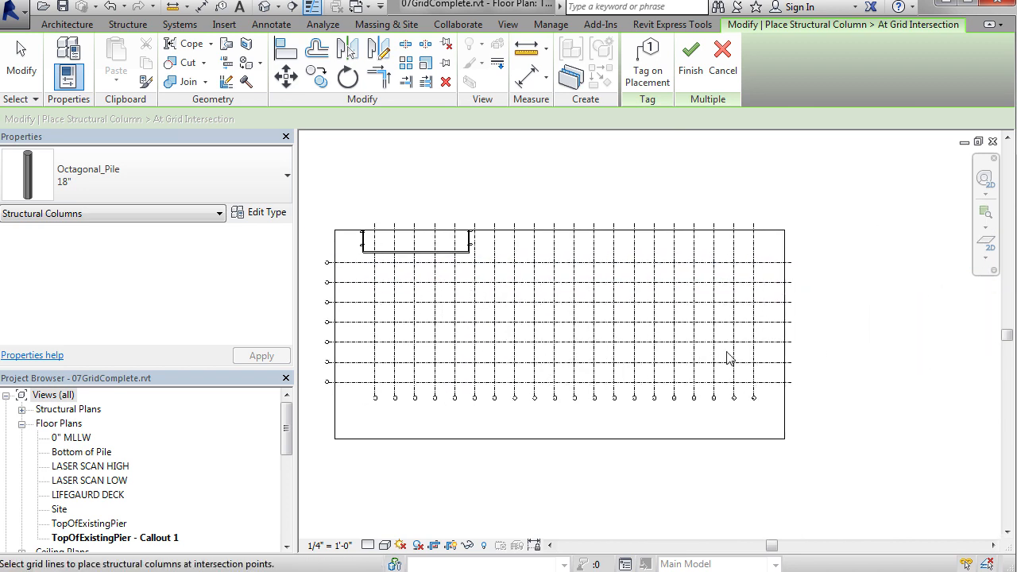
drag(764, 389, 368, 264)
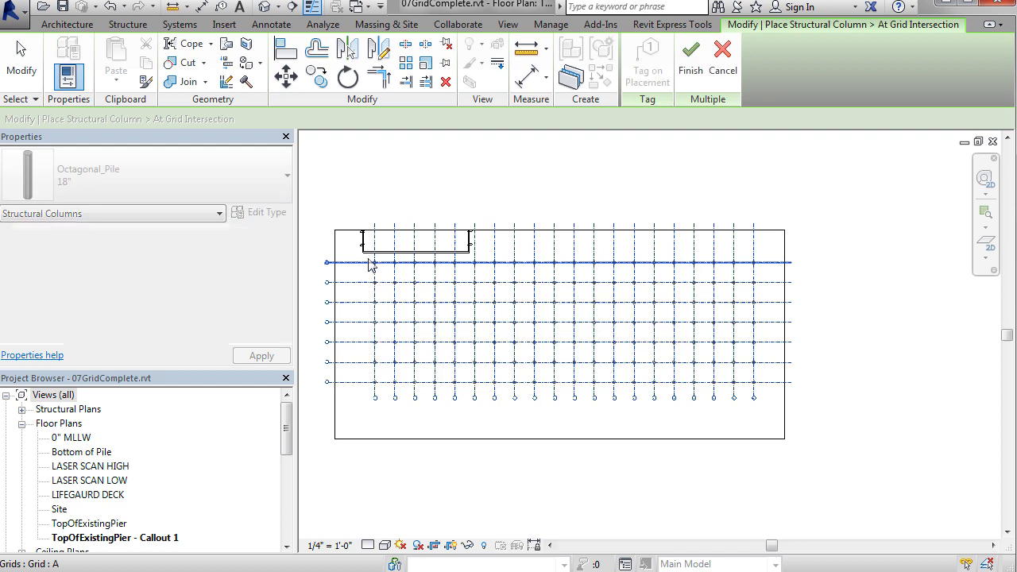
click(717, 77)
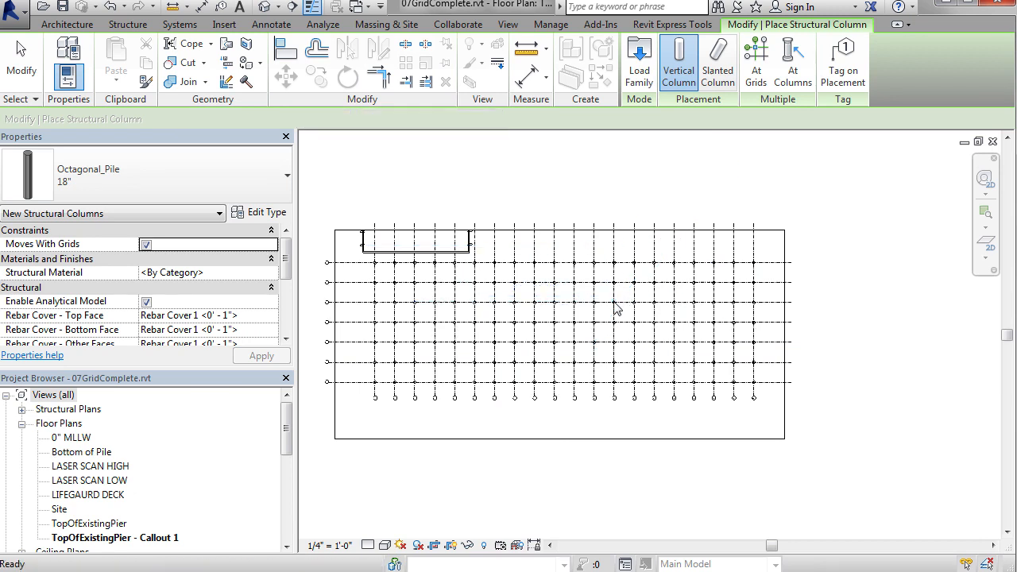
key(Escape)
key(Escape)
Step: Change all interior columns, excluding the outer rows and columns of the grid, to the 12" Octagonal_Pile type
scroll(513, 326, up, 3)
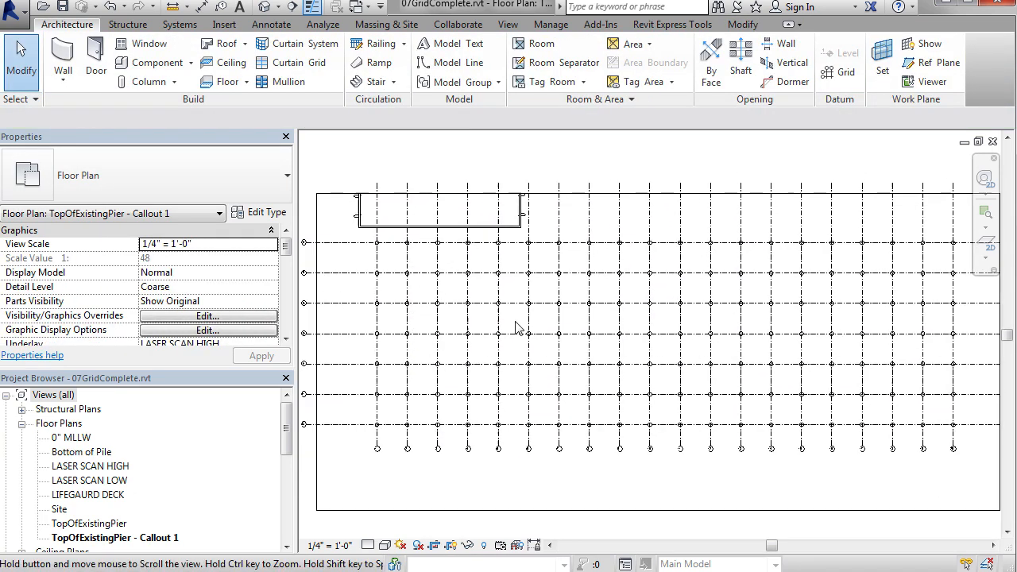
drag(396, 256, 936, 416)
click(143, 175)
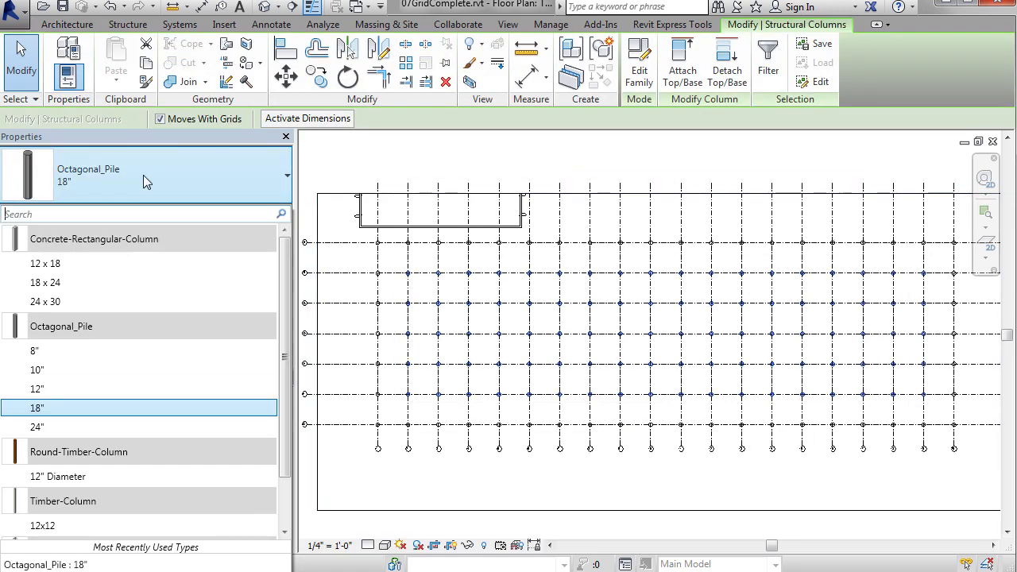
click(65, 389)
key(Escape)
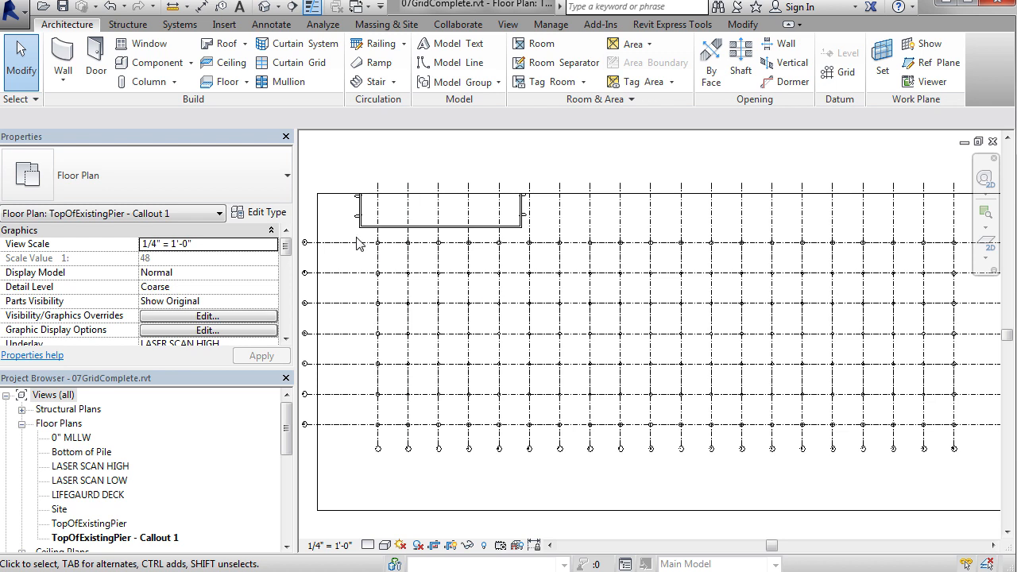
Step: Select every Octagonal_Pile column on the grid and set their Base Level to 0" MLLW
drag(355, 236, 965, 442)
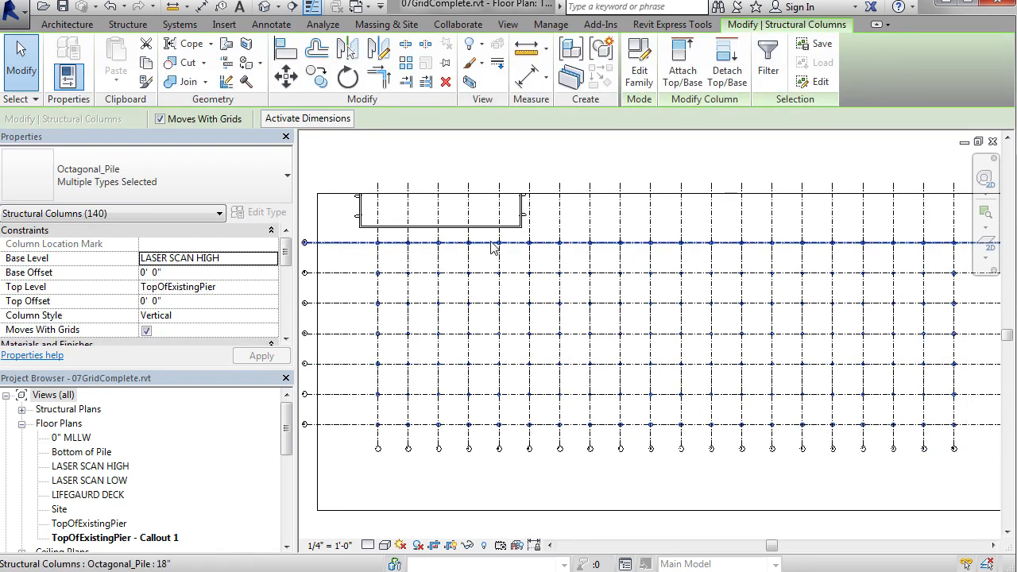
click(272, 289)
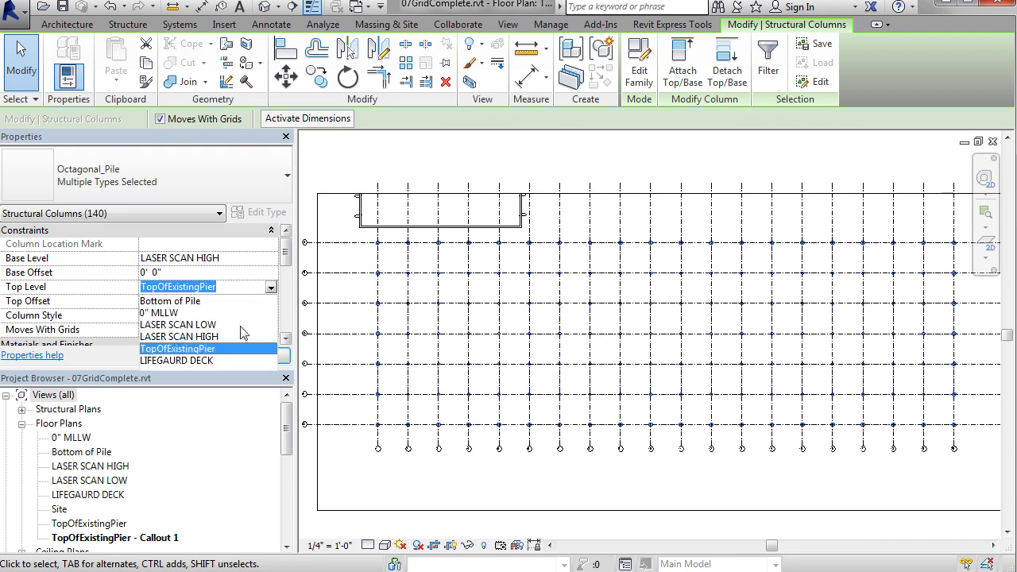
click(273, 259)
click(273, 259)
click(271, 259)
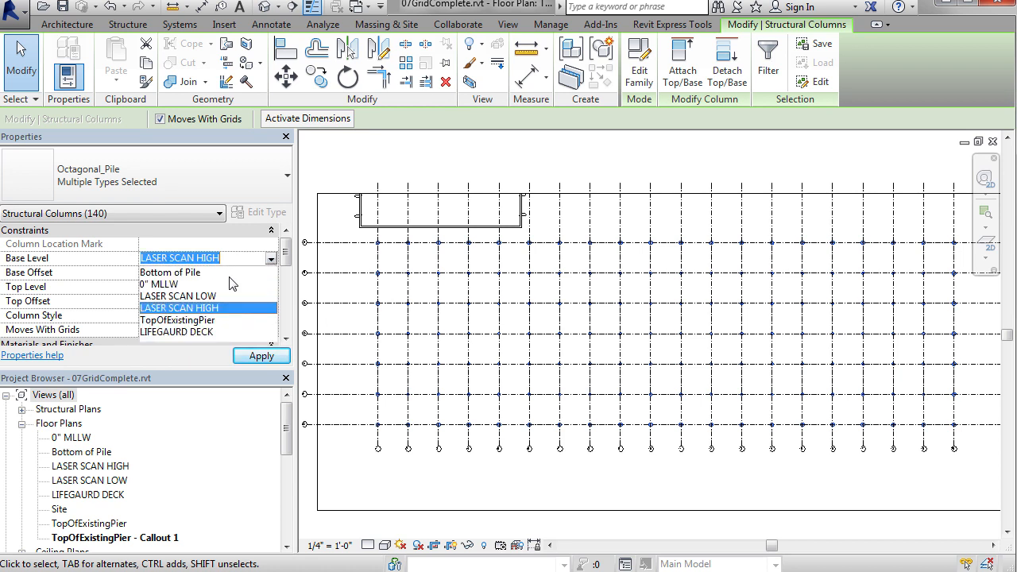
click(178, 284)
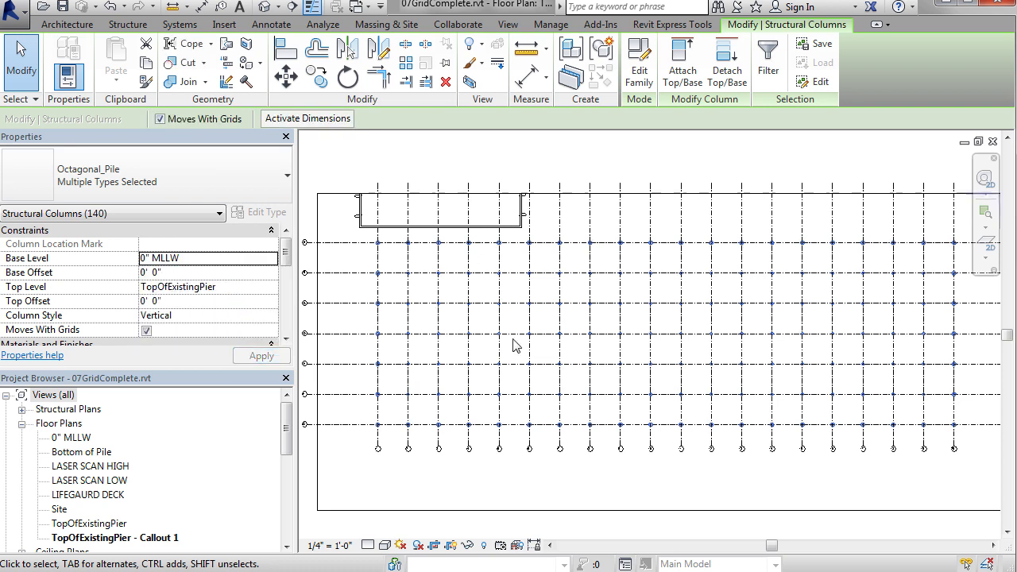
Step: Set the selected columns' Base Offset to -90' 0" and deselect them
click(215, 275)
text(-9)
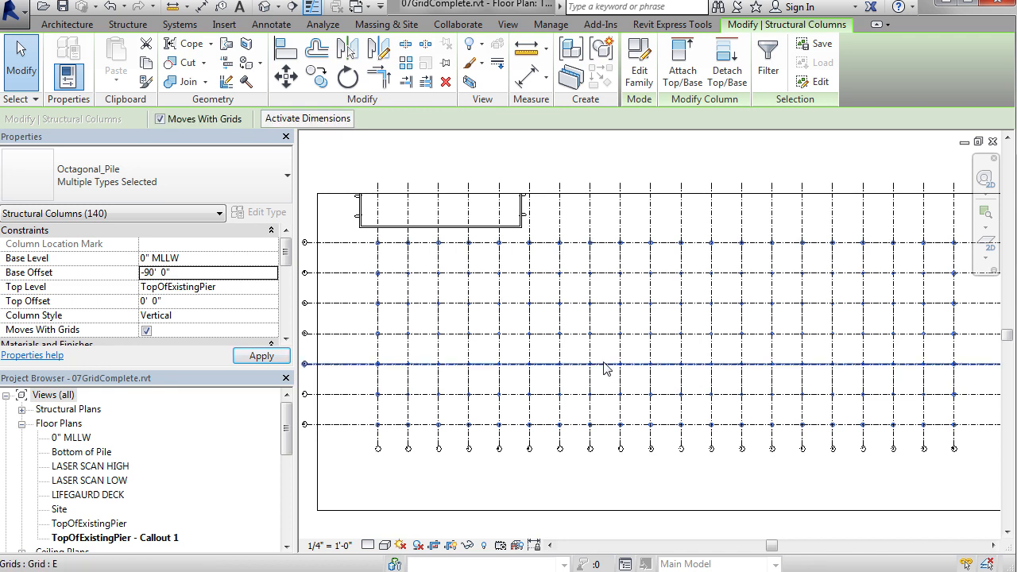
click(630, 168)
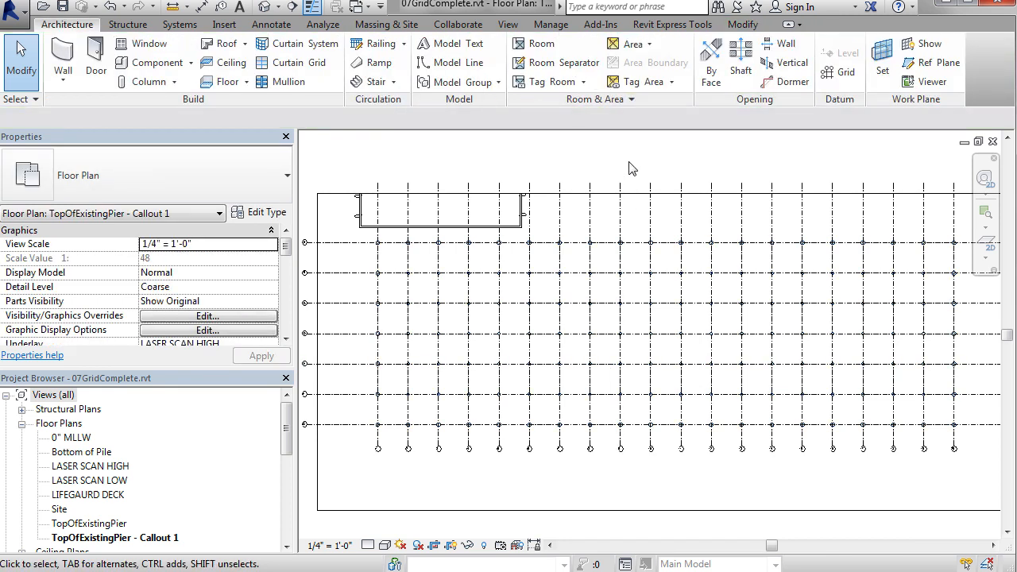
Step: Open the 3D View 1 perspective and examine the placed piles beside the existing pier
scroll(286, 451, down, 1)
scroll(284, 451, down, 1)
double_click(78, 511)
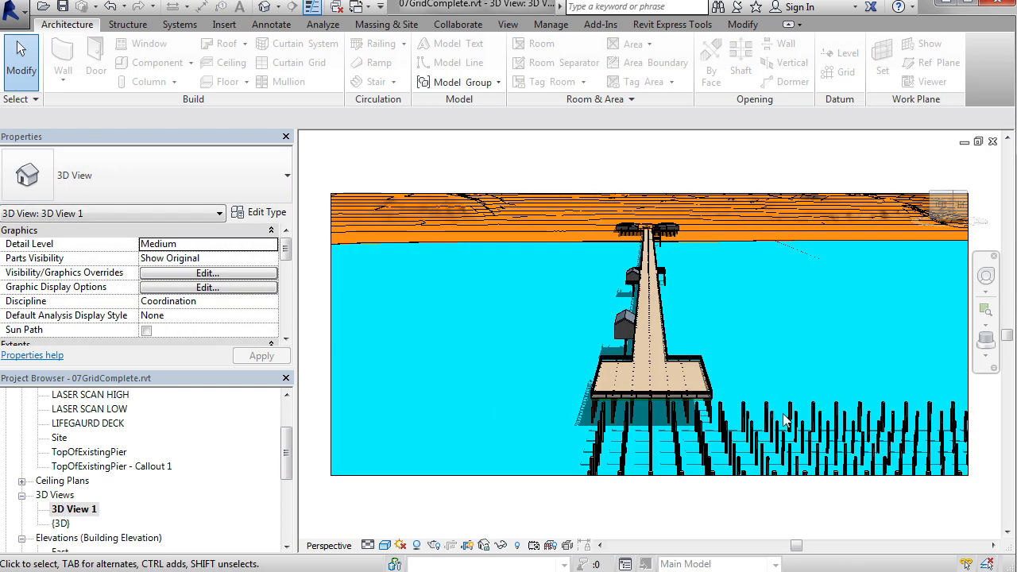
middle_drag(784, 422, 622, 306)
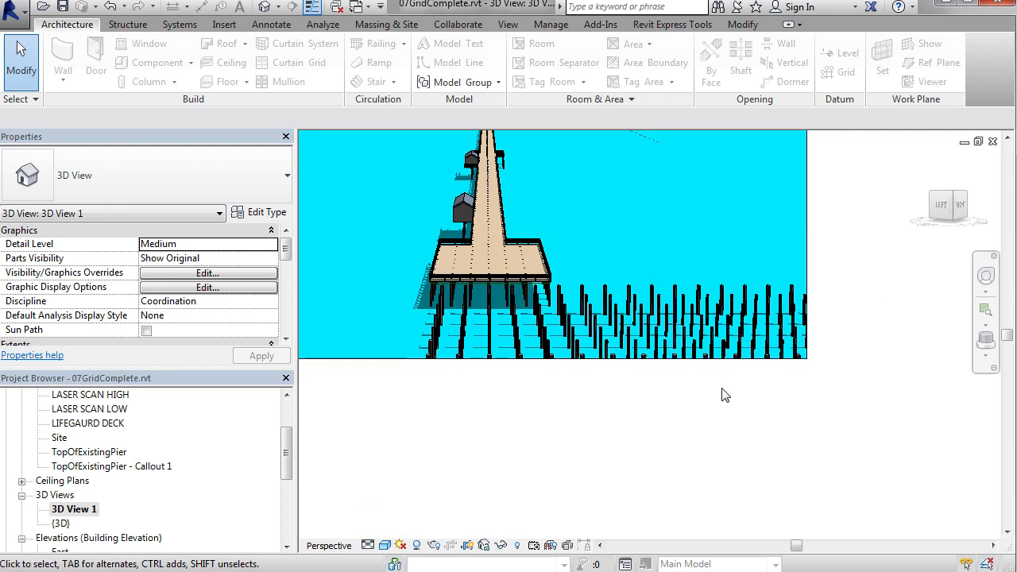
Step: Inspect the pile grid and its corner column from different angles in the {3D} view, and close both 3D views to return to the floor plan
double_click(58, 526)
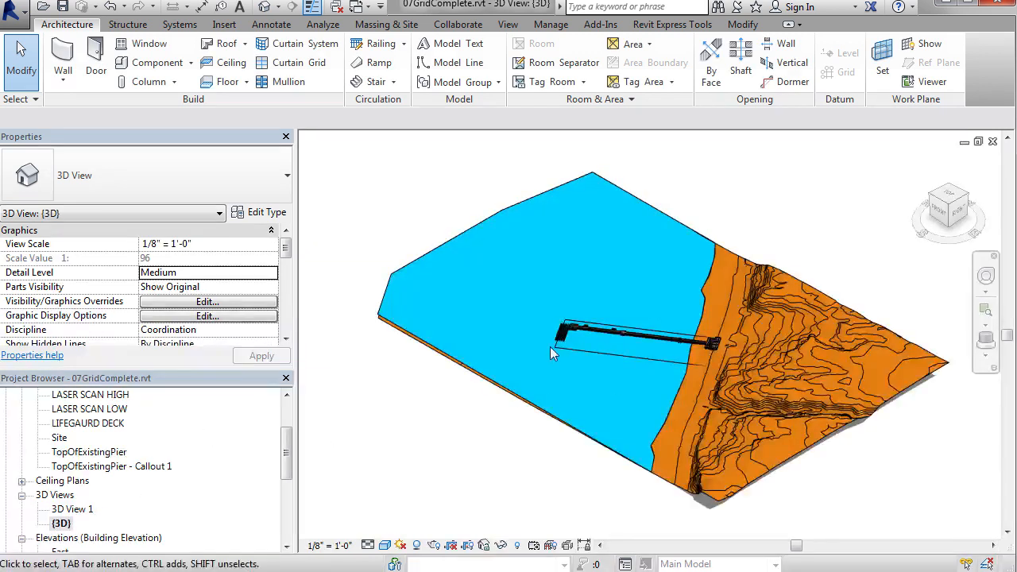
scroll(565, 338, up, 5)
scroll(566, 337, up, 6)
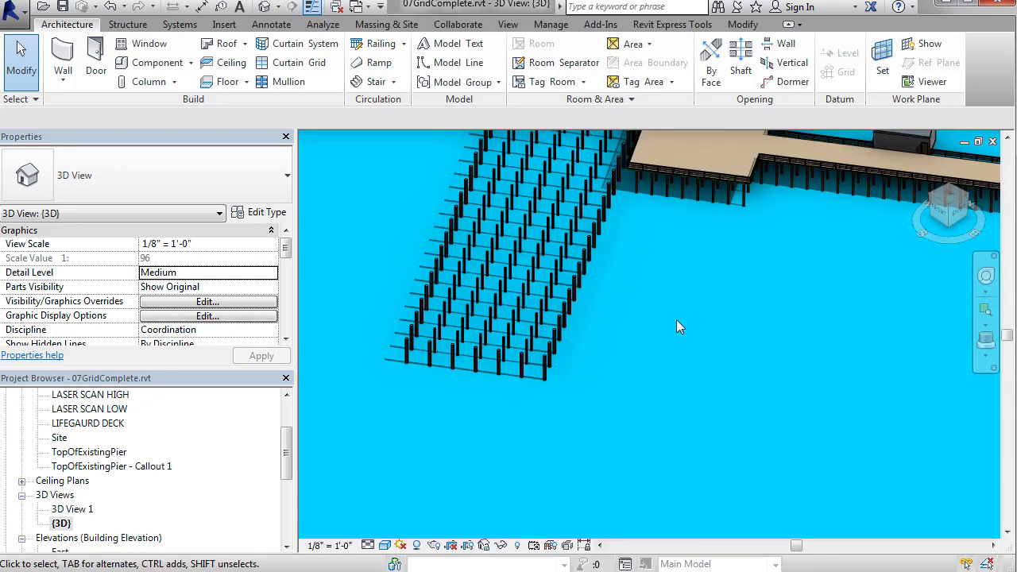
scroll(679, 324, down, 5)
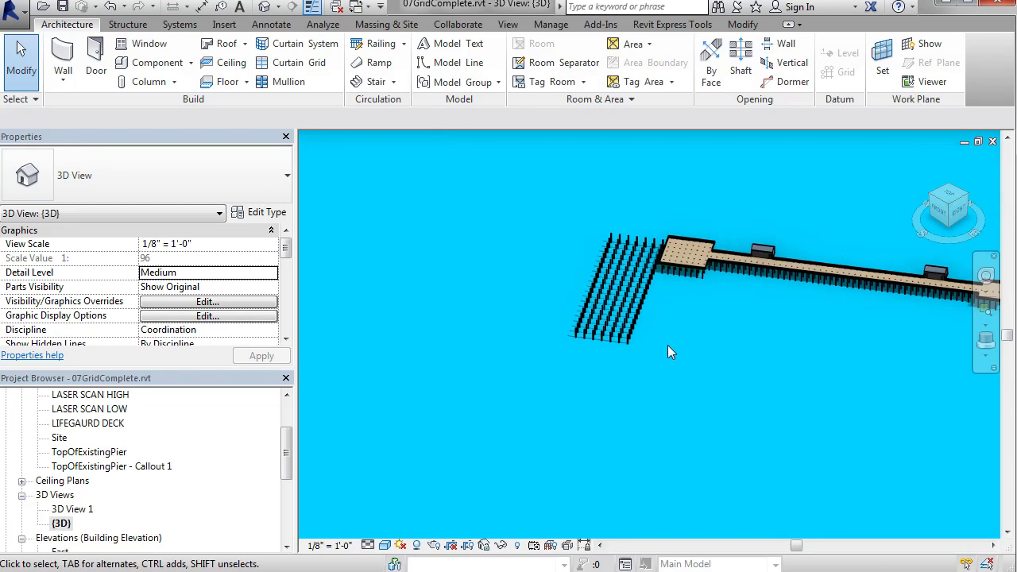
click(626, 344)
mouse_move(655, 427)
shift+middle_down()
mouse_move(674, 382)
mouse_move(760, 288)
mouse_move(607, 299)
mouse_move(599, 270)
mouse_move(606, 333)
mouse_move(678, 383)
mouse_move(771, 387)
mouse_move(817, 413)
shift+middle_up()
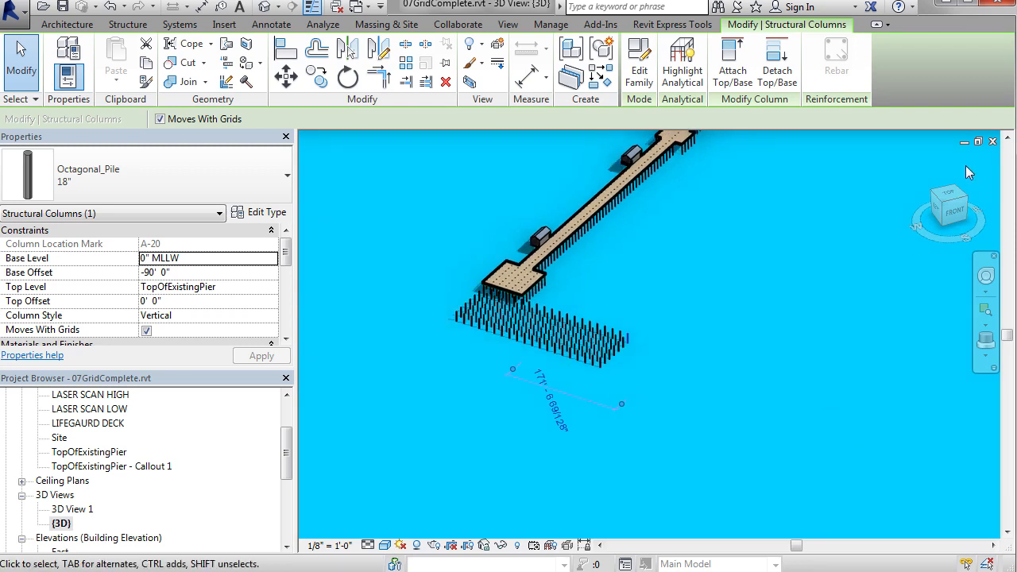
click(994, 141)
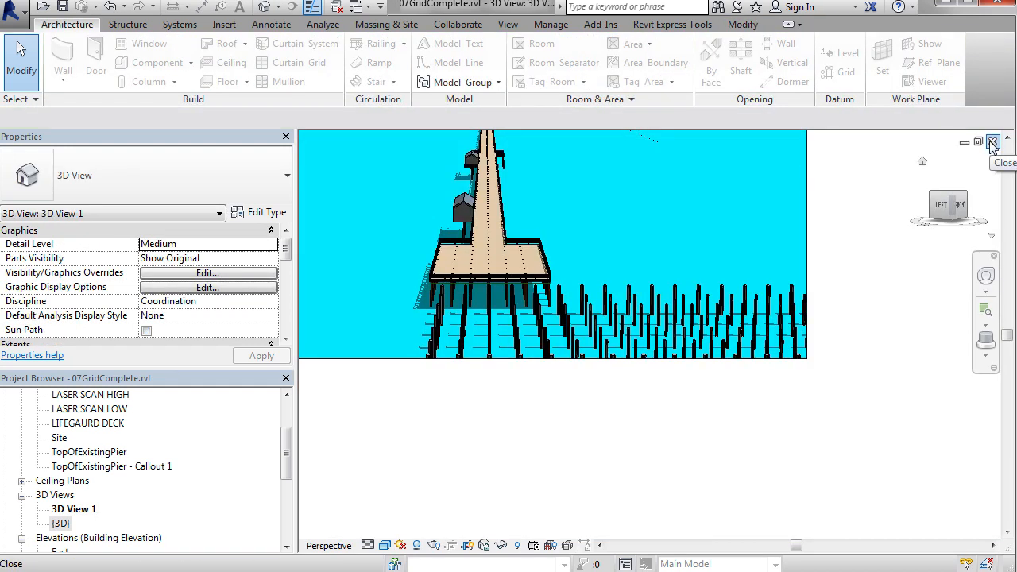
click(993, 142)
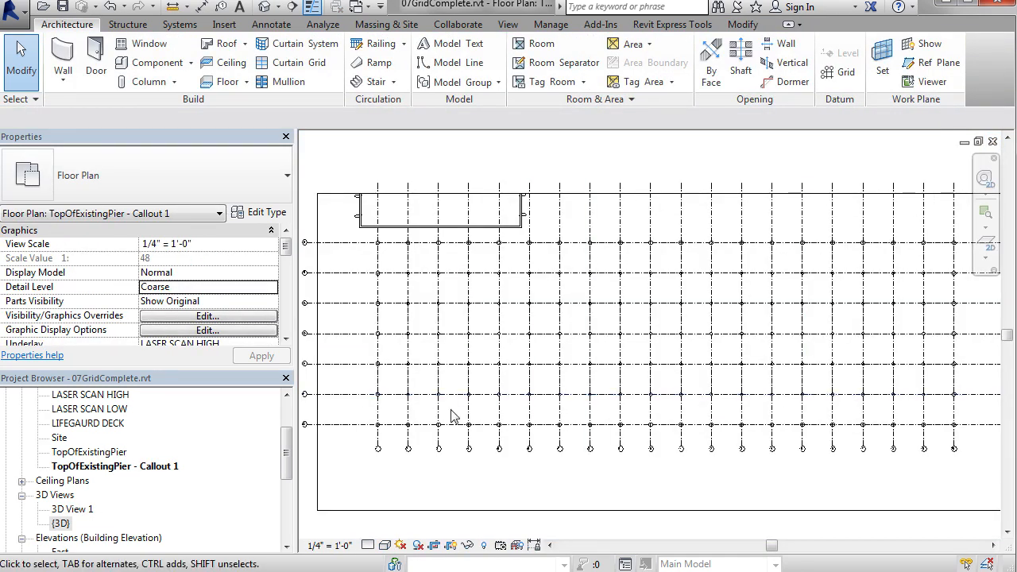